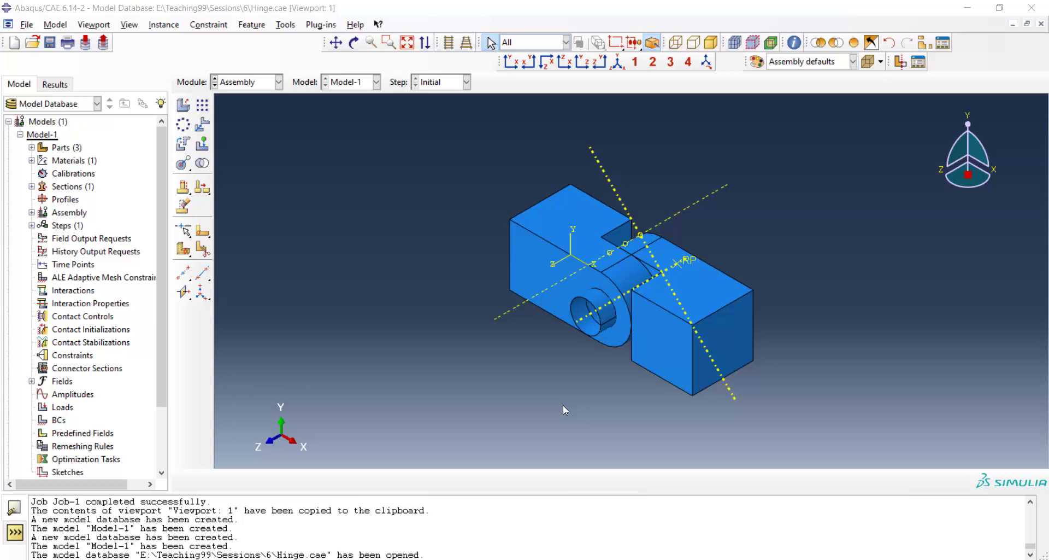
# In the Step module, create a Static, General step named Hinge.
pyautogui.click(258, 82)
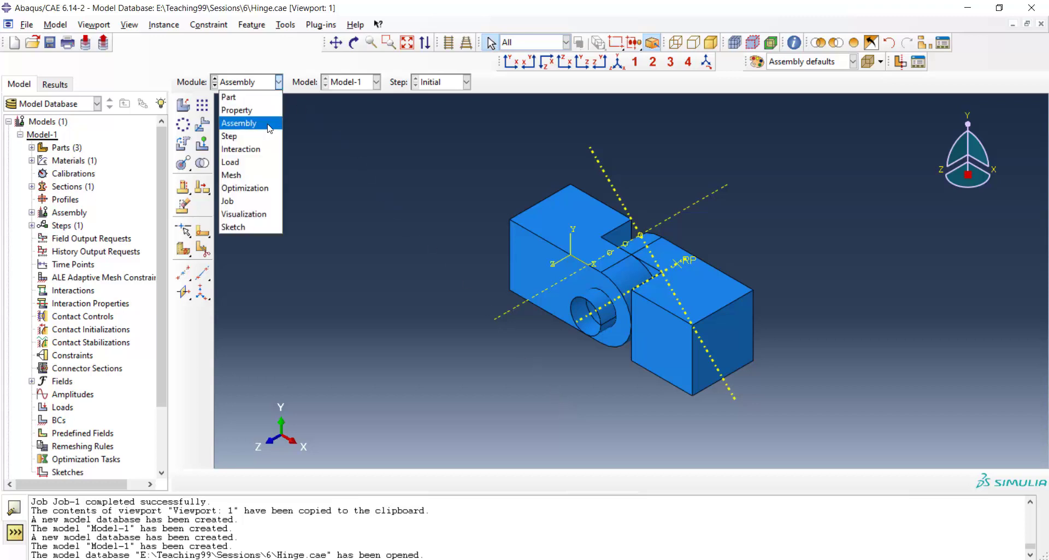
pyautogui.click(268, 120)
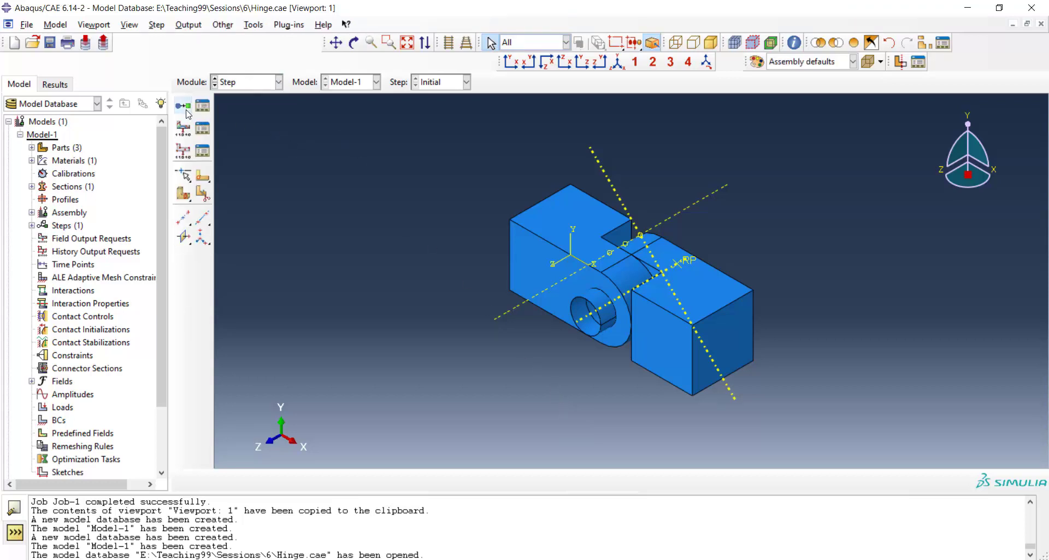
pyautogui.click(185, 109)
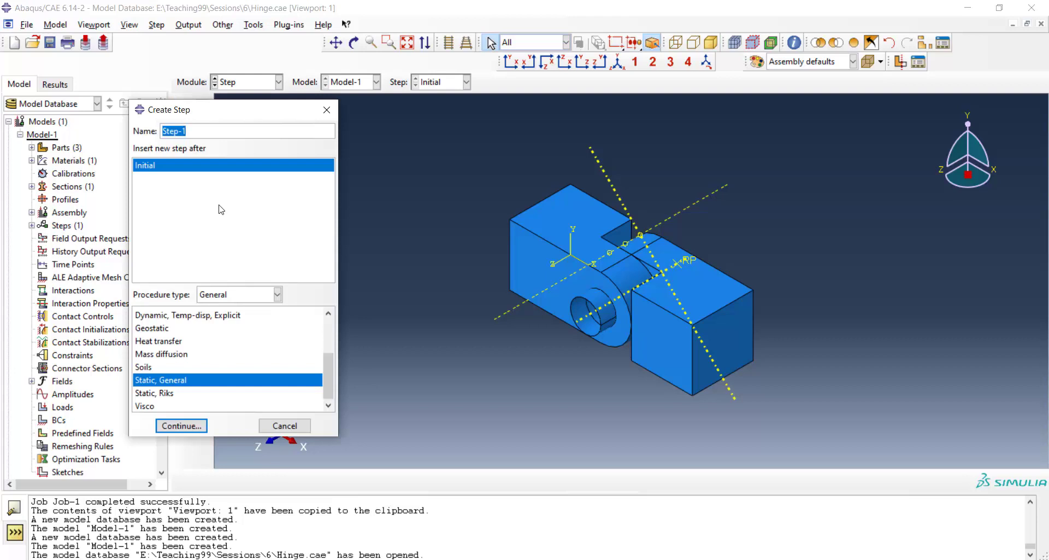
pyautogui.write('Hinge')
pyautogui.click(181, 425)
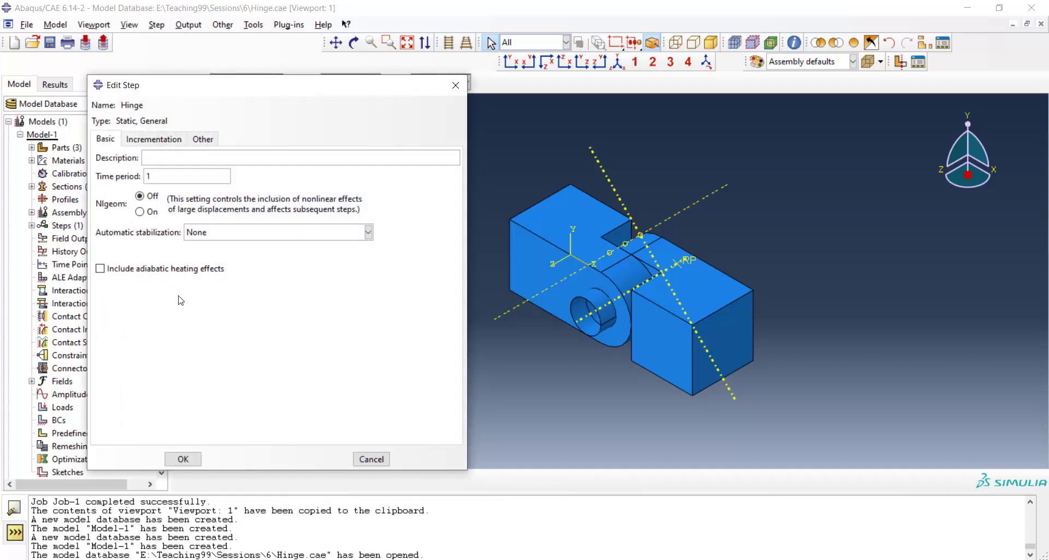
# Turn Nlgeom on and set initial increment 0.01 and maximum increments 1000.
pyautogui.click(140, 211)
pyautogui.click(152, 139)
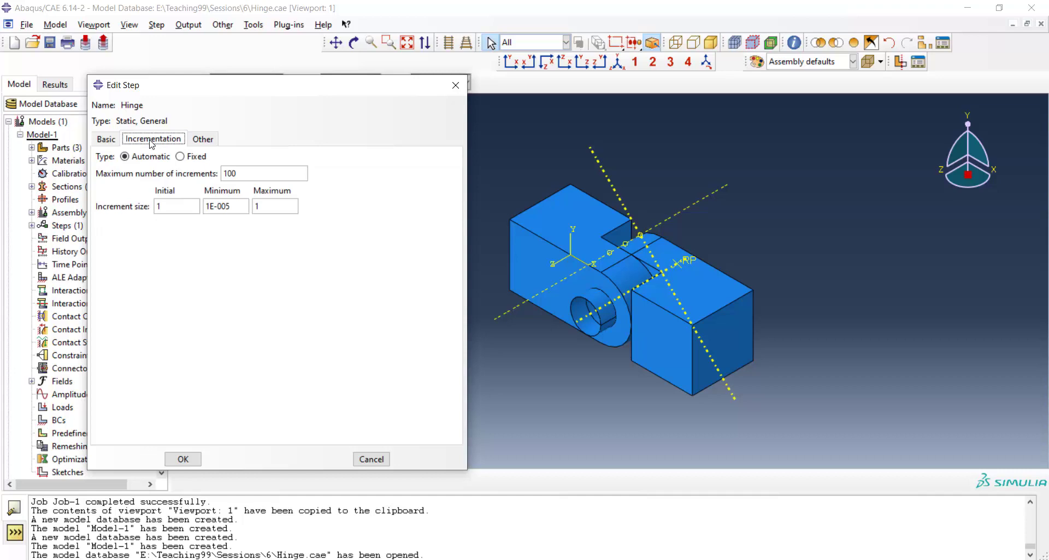
pyautogui.doubleClick(157, 206)
pyautogui.write('0.01')
pyautogui.click(249, 172)
pyautogui.write('0')
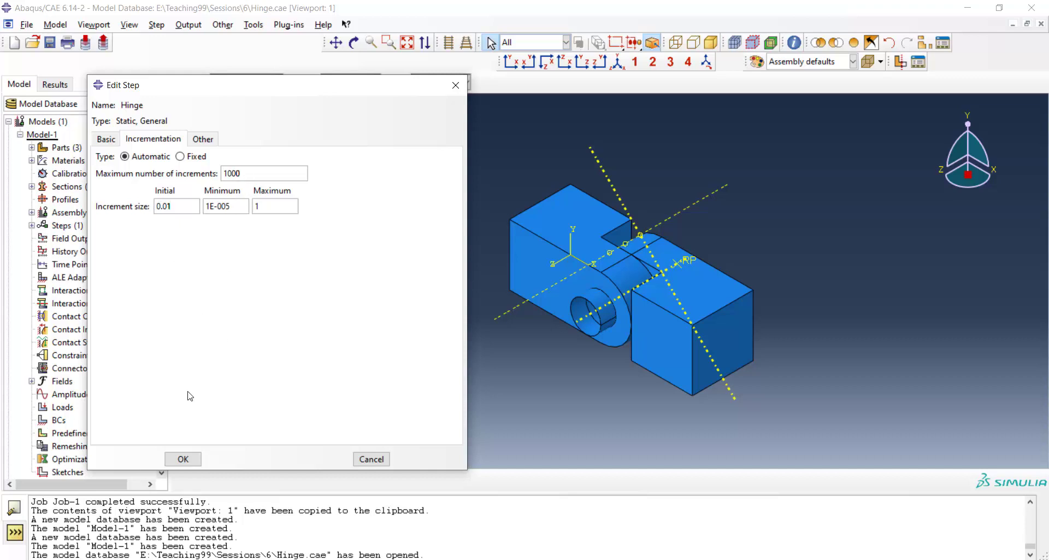
pyautogui.click(183, 458)
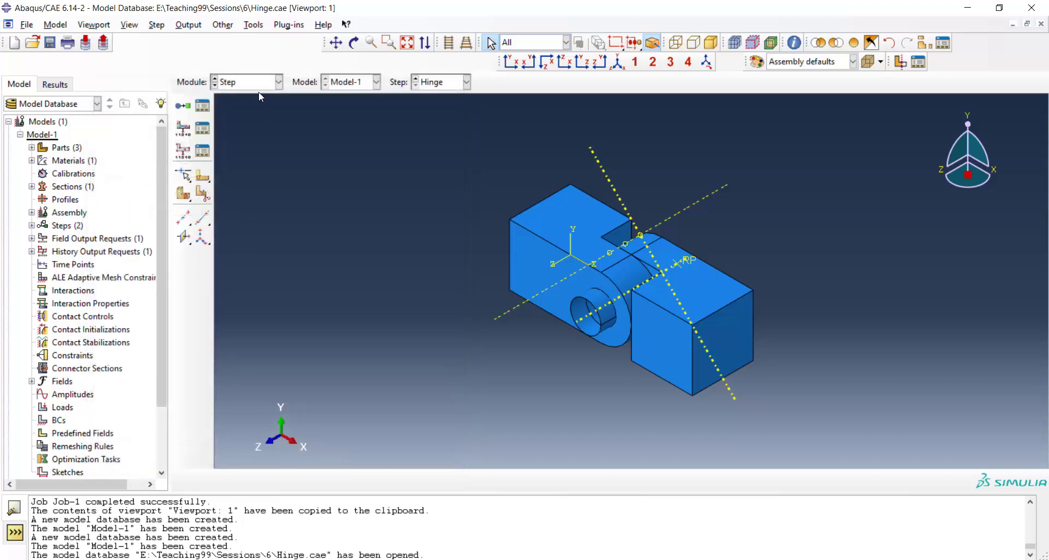
pyautogui.click(258, 83)
# In the Interaction module, start a new Contact interaction property, IntProp-1.
pyautogui.click(257, 146)
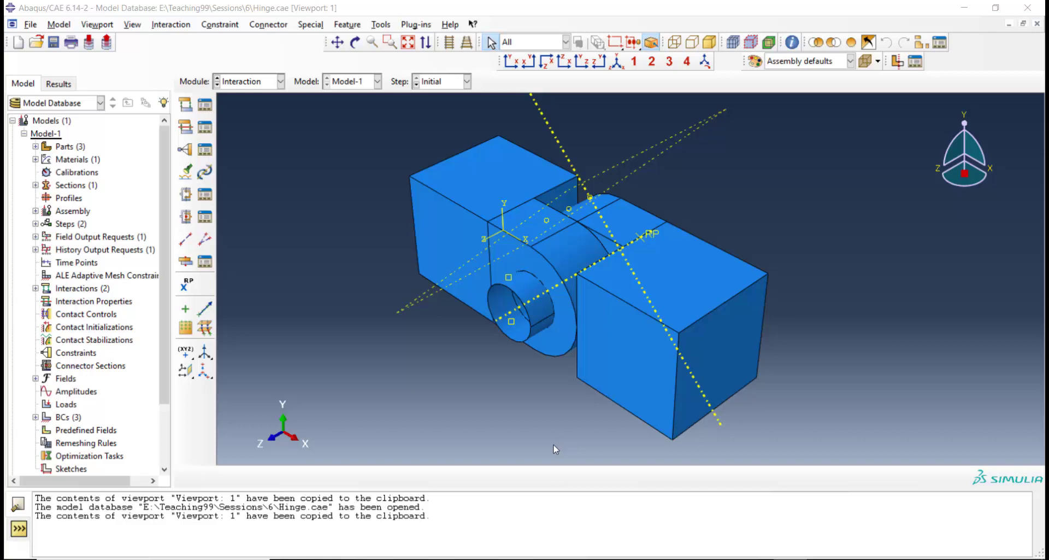
pyautogui.click(187, 130)
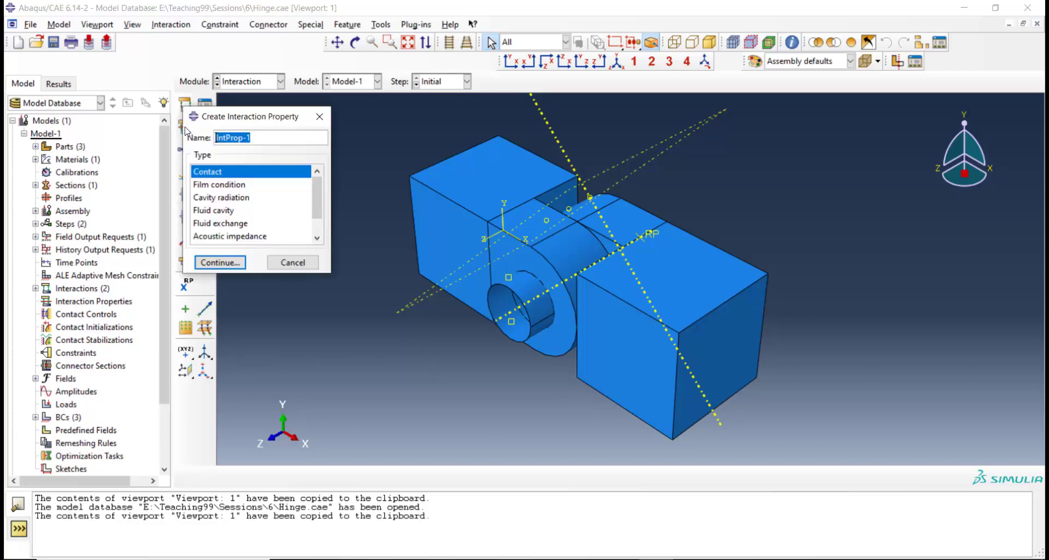
pyautogui.click(220, 263)
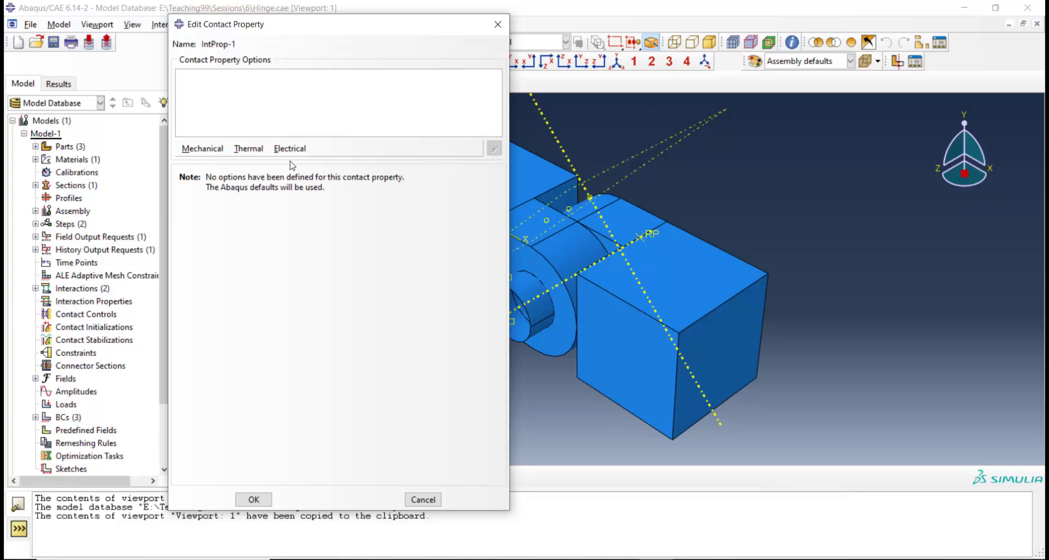
# Add Mechanical Normal Behavior with "Hard" Contact pressure-overclosure to IntProp-1.
pyautogui.click(203, 150)
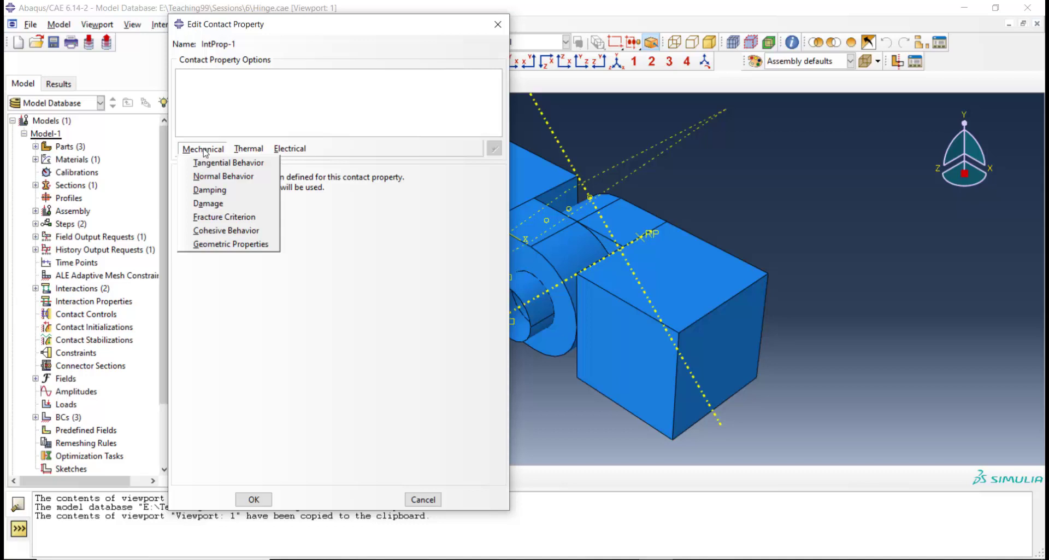
pyautogui.click(213, 176)
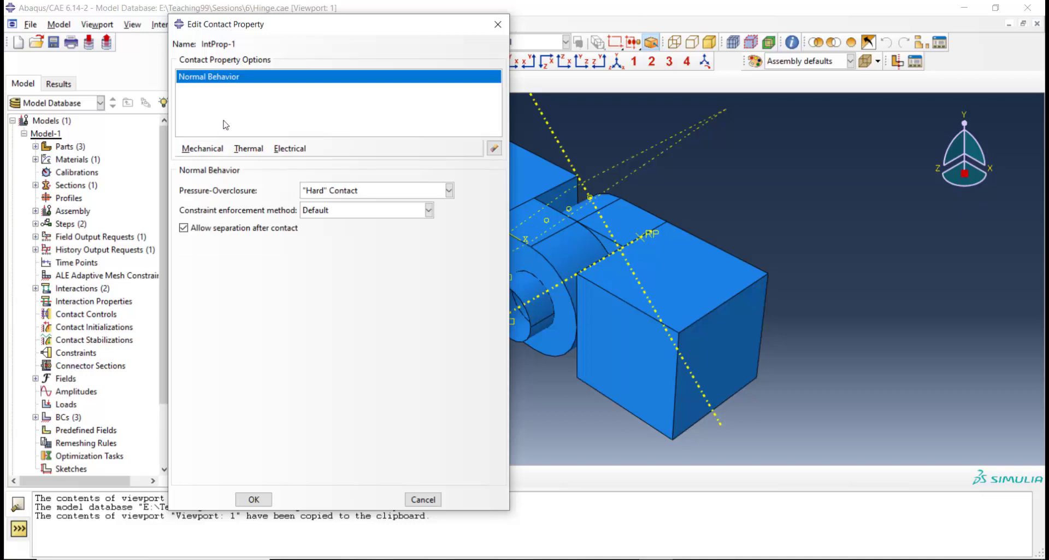
pyautogui.click(389, 191)
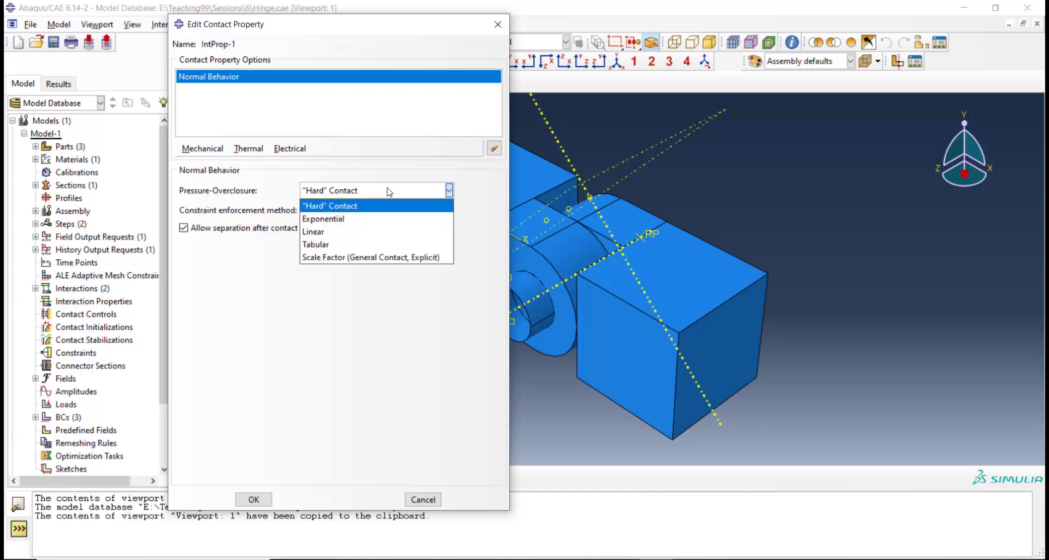
pyautogui.click(369, 210)
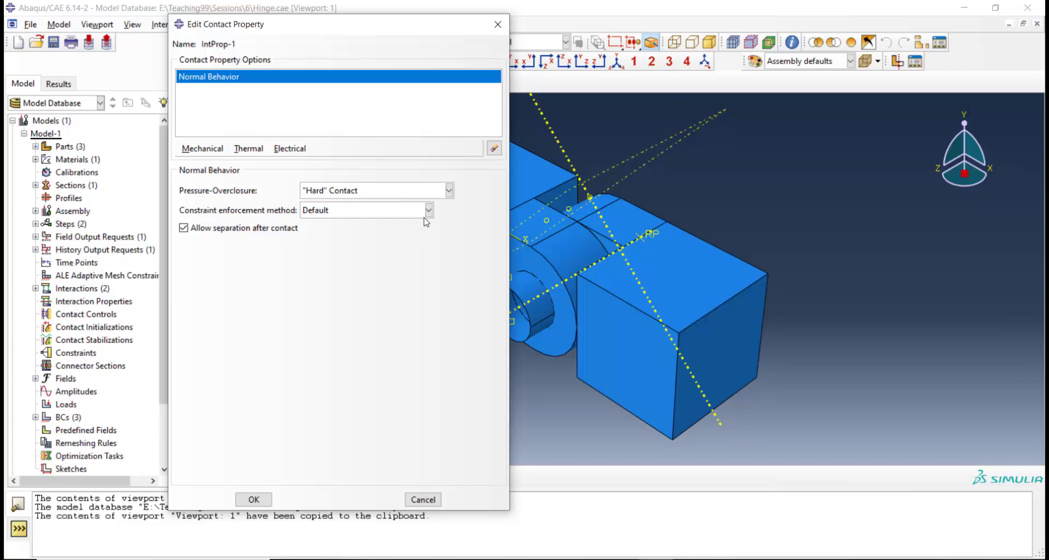
# Try the Exponential pressure-overclosure, inspecting its pressure and clearance table.
pyautogui.click(430, 193)
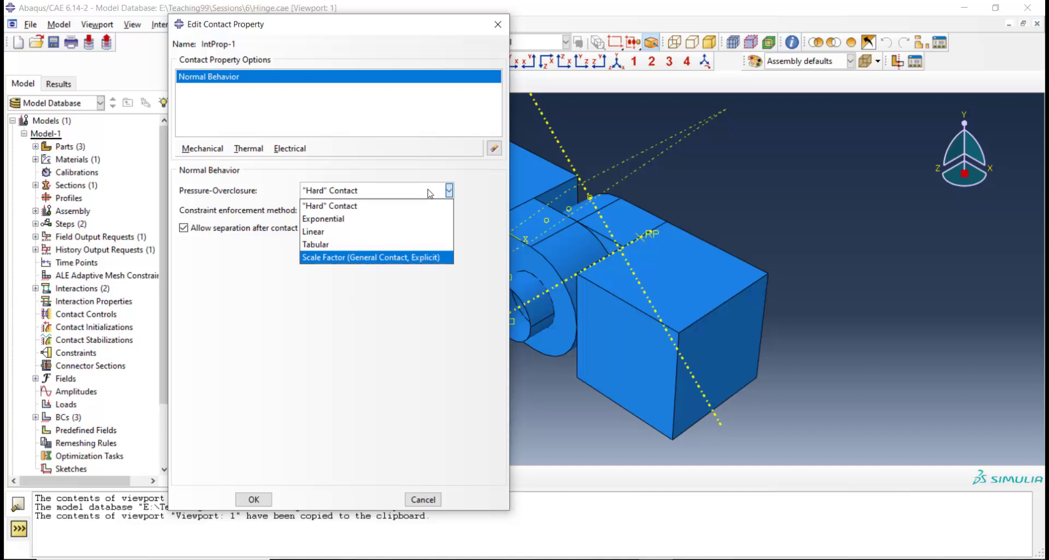
pyautogui.click(402, 219)
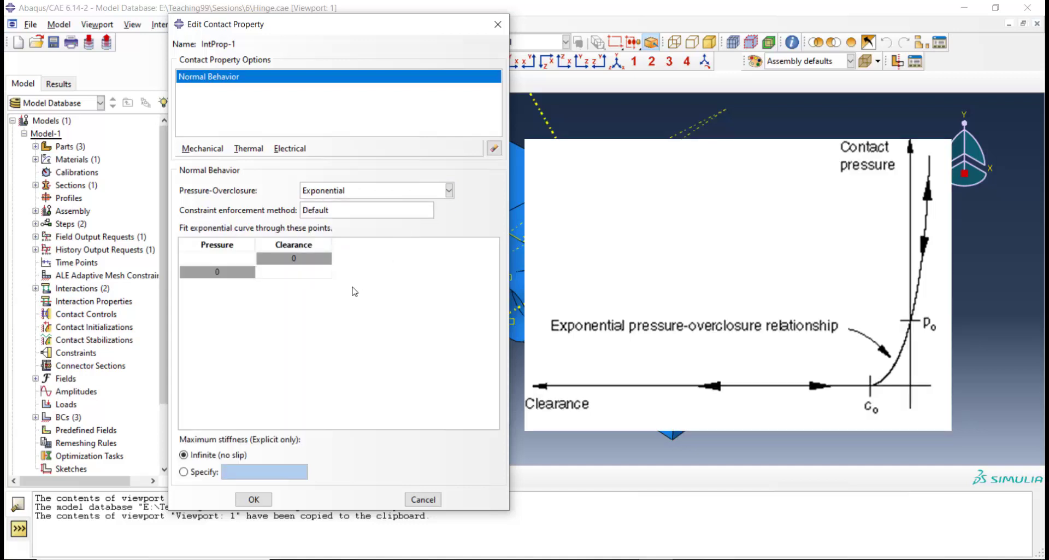
pyautogui.click(225, 257)
pyautogui.click(280, 273)
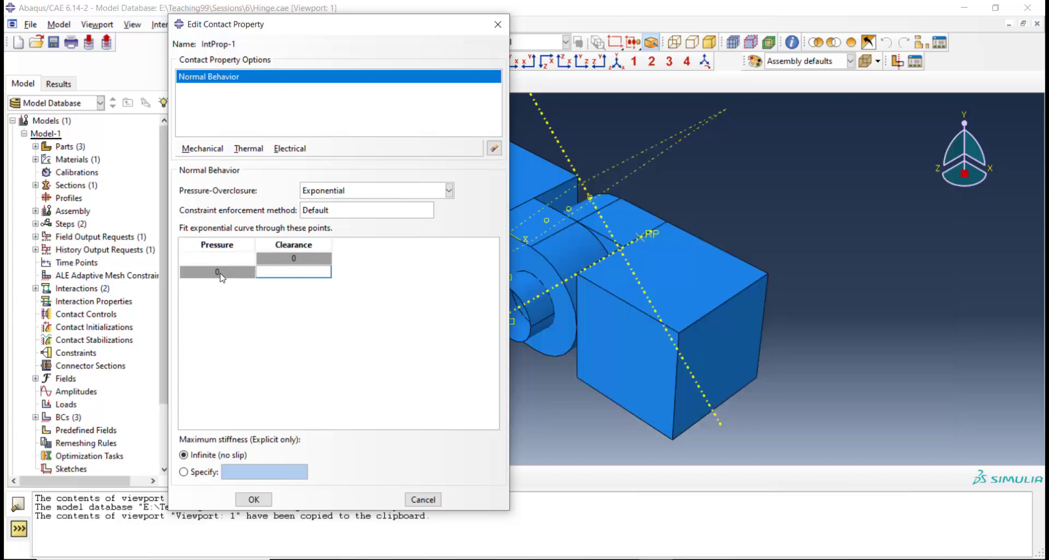
# Try the Linear, Tabular and Scale Factor (General Contact, Explicit) pressure-overclosure options.
pyautogui.click(383, 192)
pyautogui.click(381, 232)
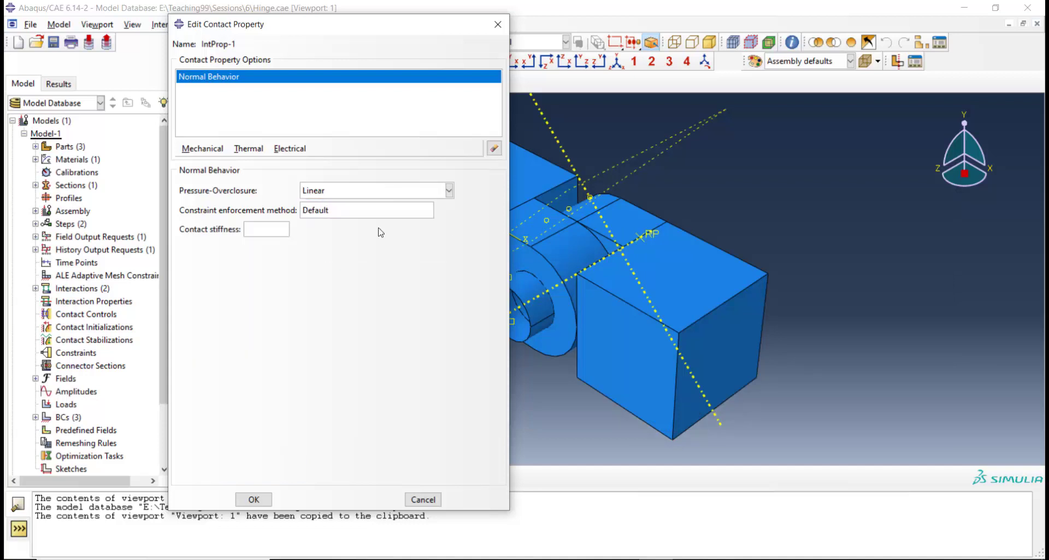
pyautogui.click(350, 191)
pyautogui.click(348, 243)
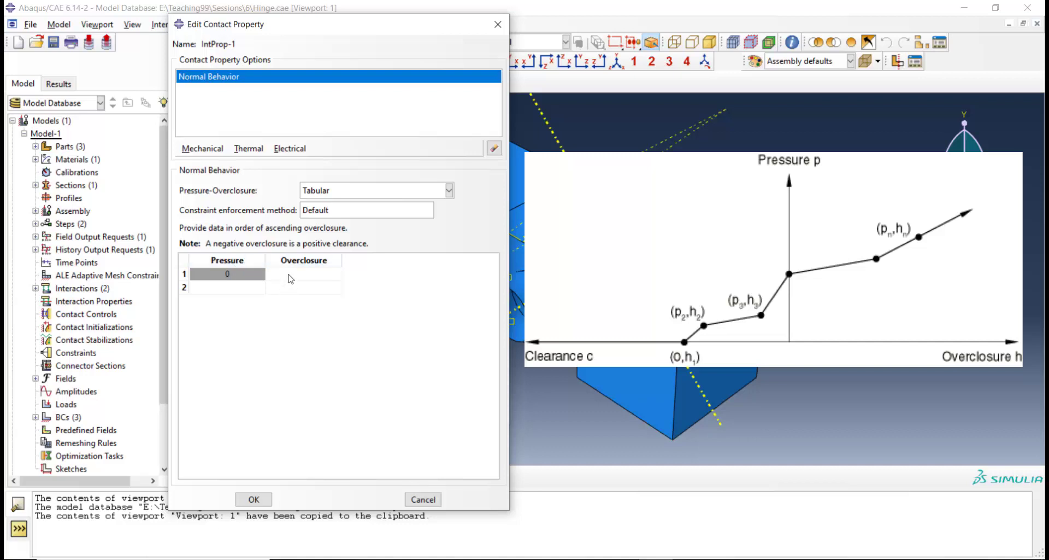
pyautogui.click(359, 192)
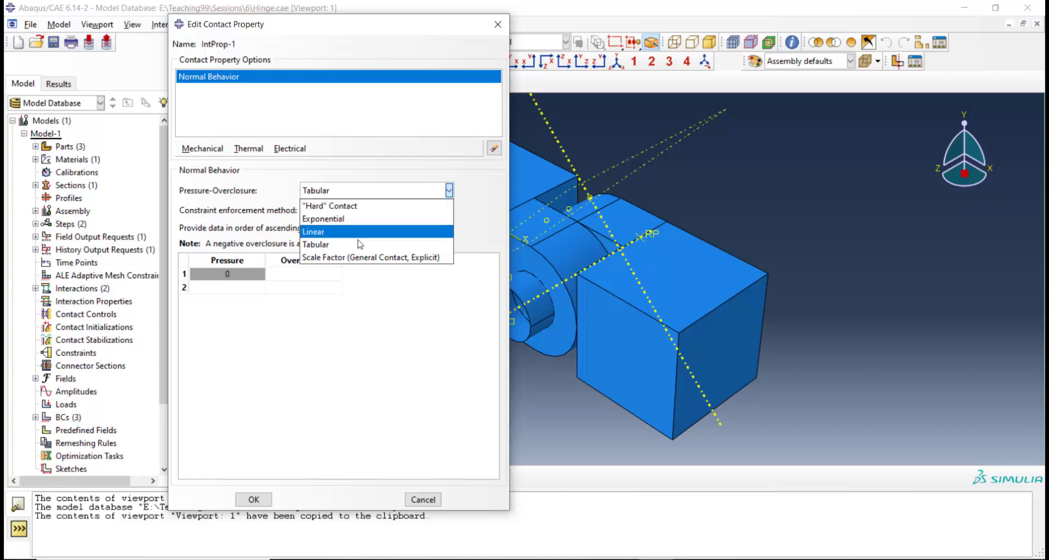
pyautogui.click(360, 257)
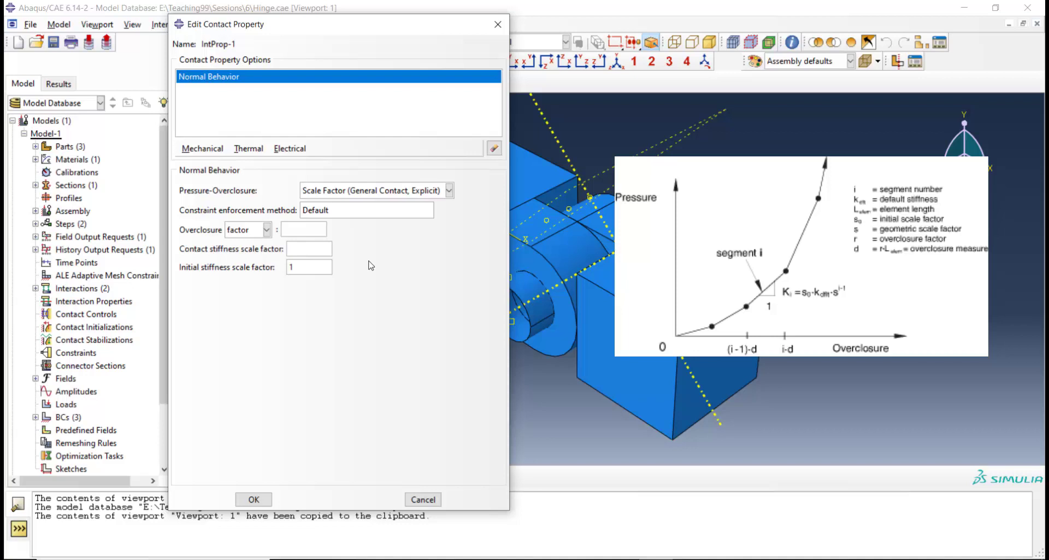
pyautogui.click(304, 230)
pyautogui.click(376, 191)
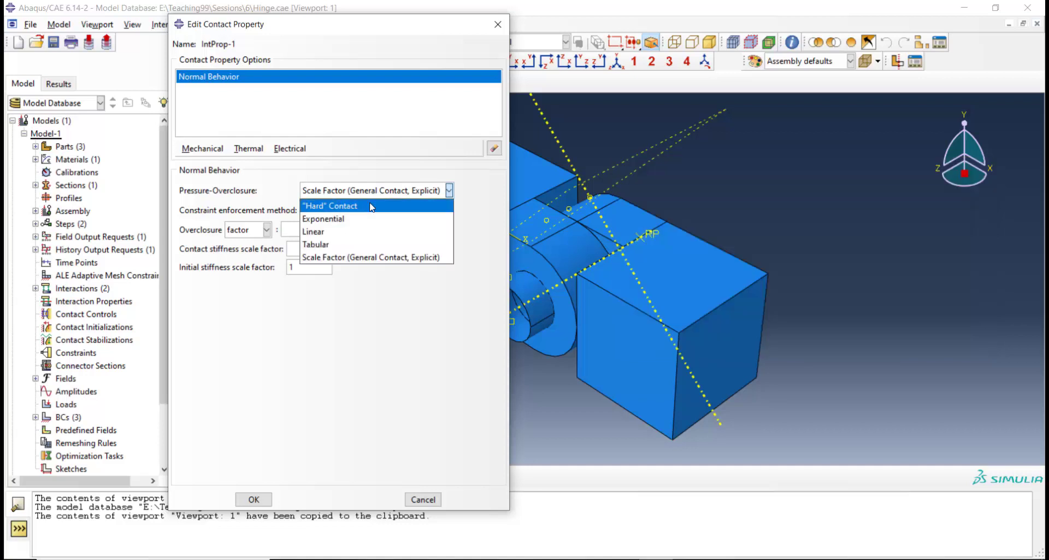
# Return to "Hard" Contact and use Direct (Standard) constraint enforcement.
pyautogui.click(376, 204)
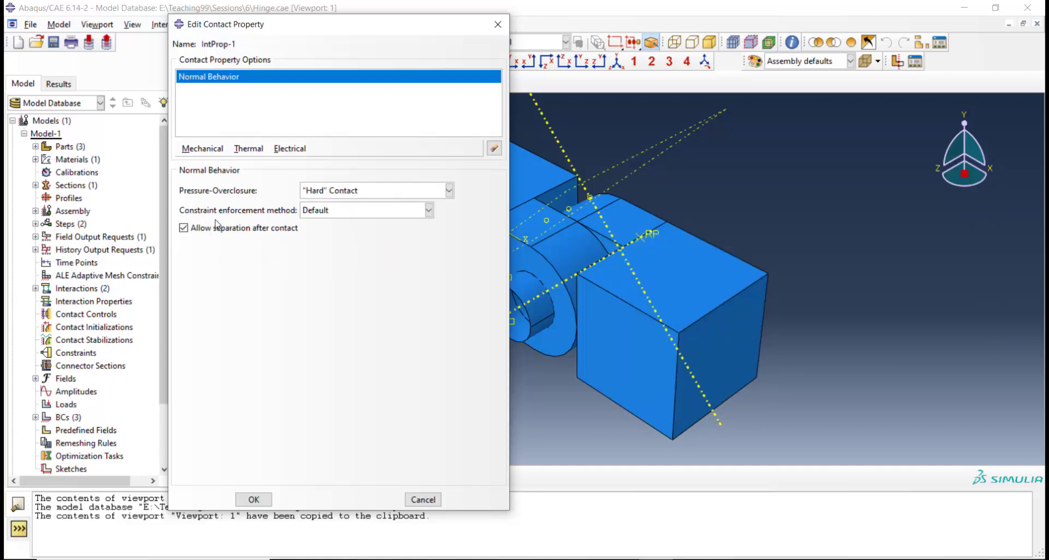
pyautogui.click(352, 215)
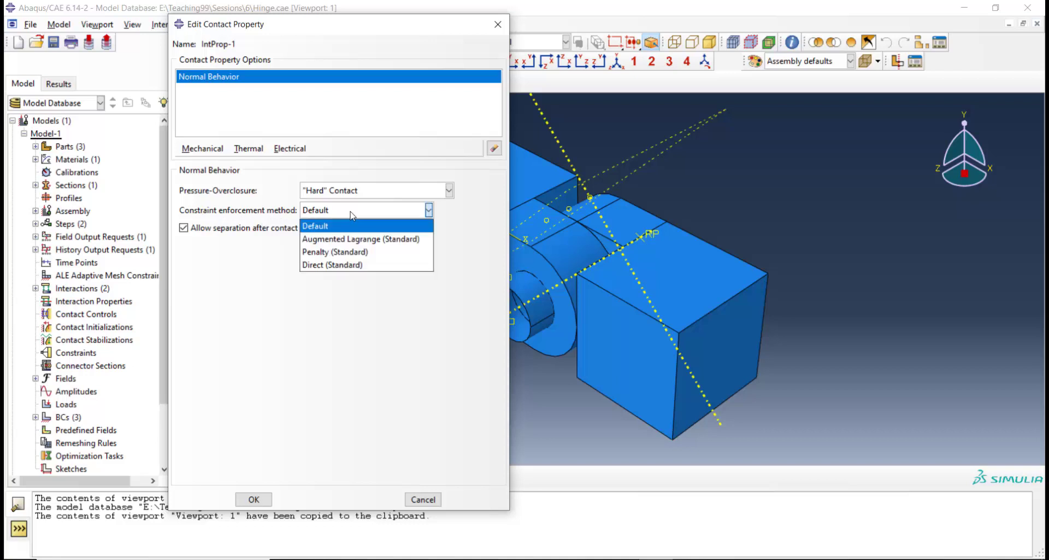
pyautogui.click(352, 267)
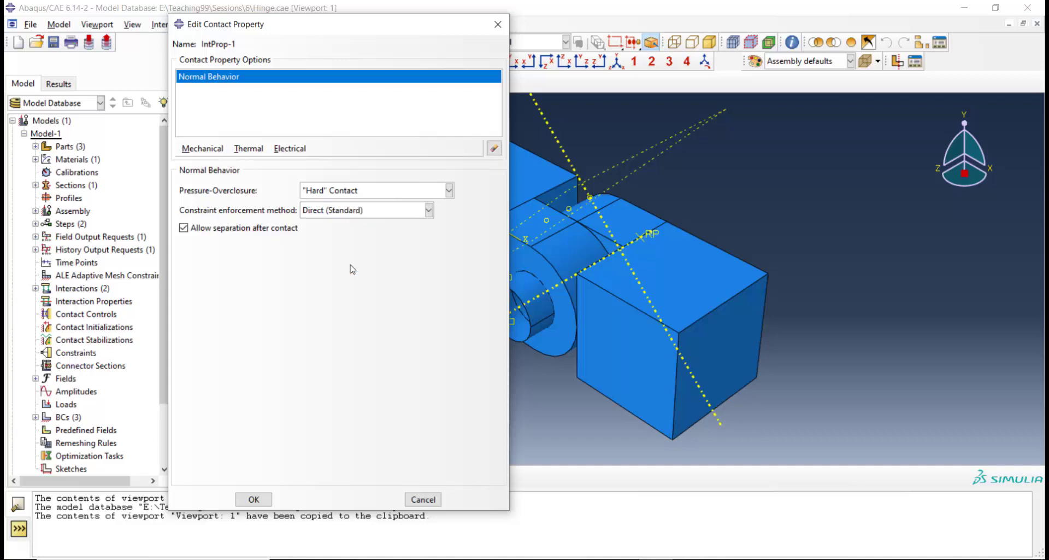
pyautogui.click(330, 213)
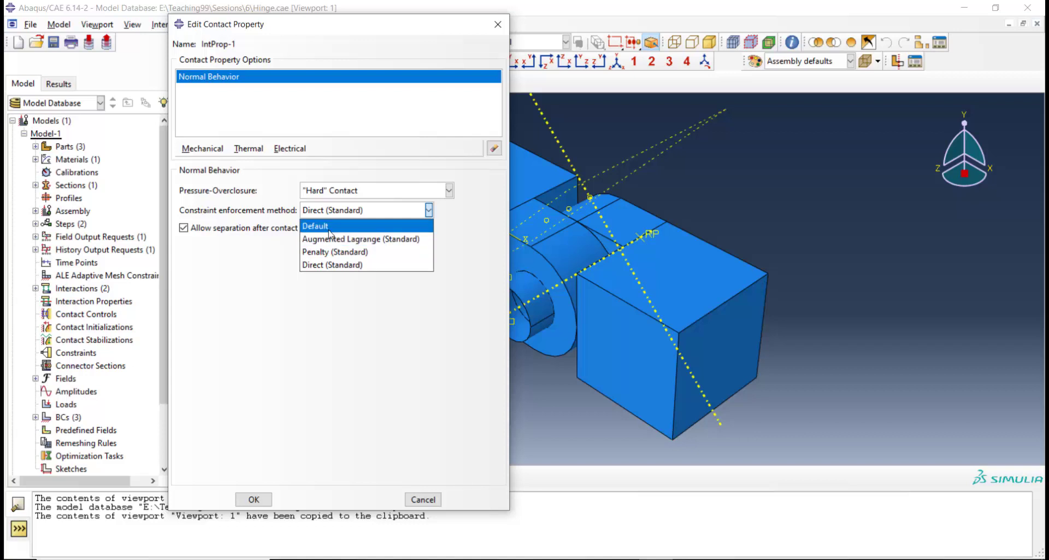
pyautogui.click(337, 265)
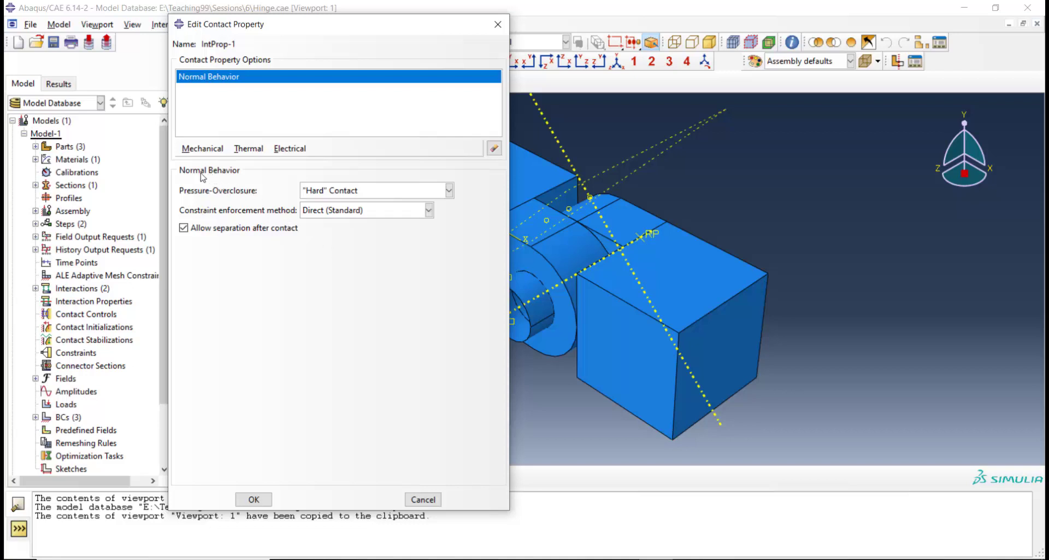
# Add Tangential Behavior and try Penalty and Static-Kinetic Exponential Decay friction.
pyautogui.click(212, 150)
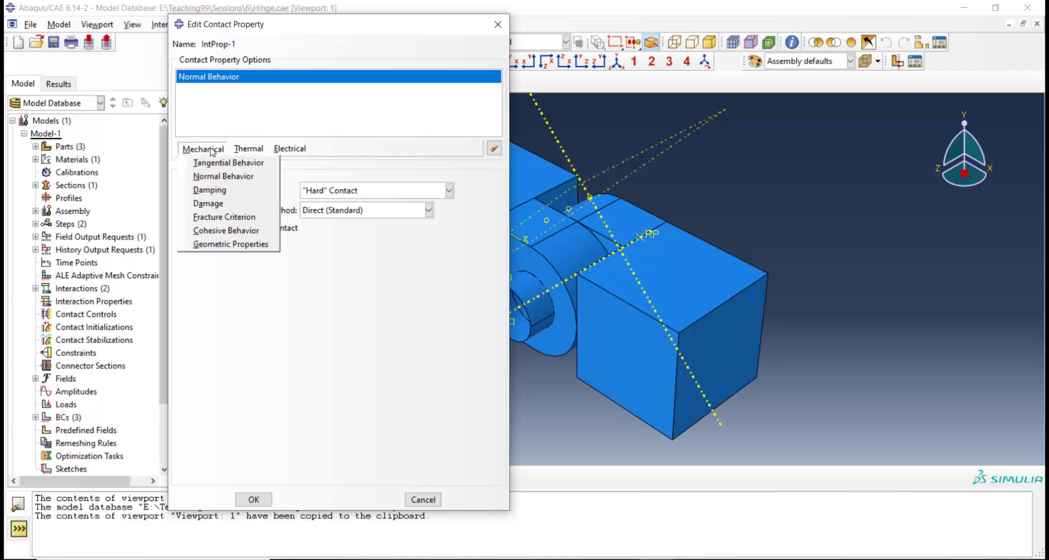
pyautogui.click(214, 162)
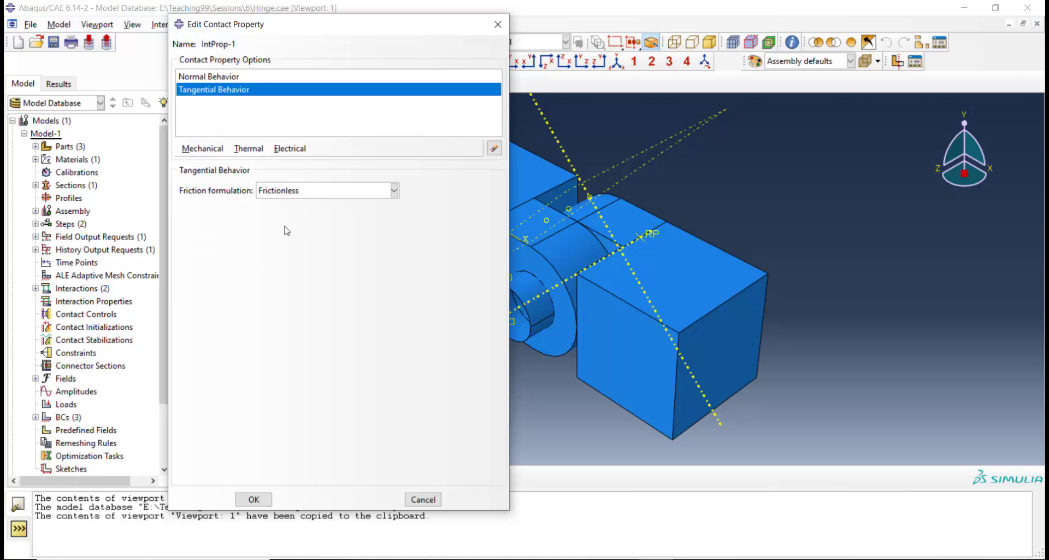
pyautogui.click(314, 194)
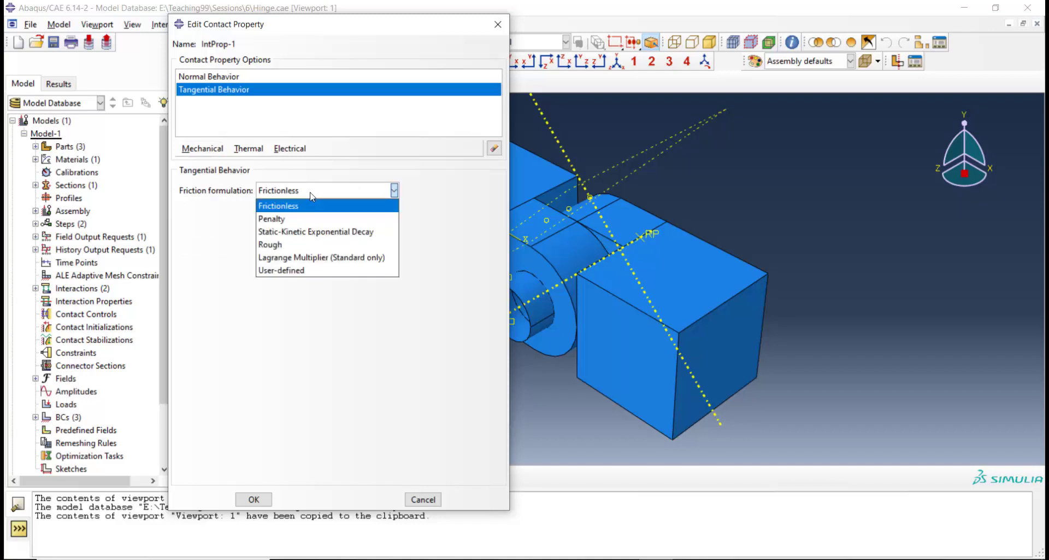
pyautogui.click(294, 219)
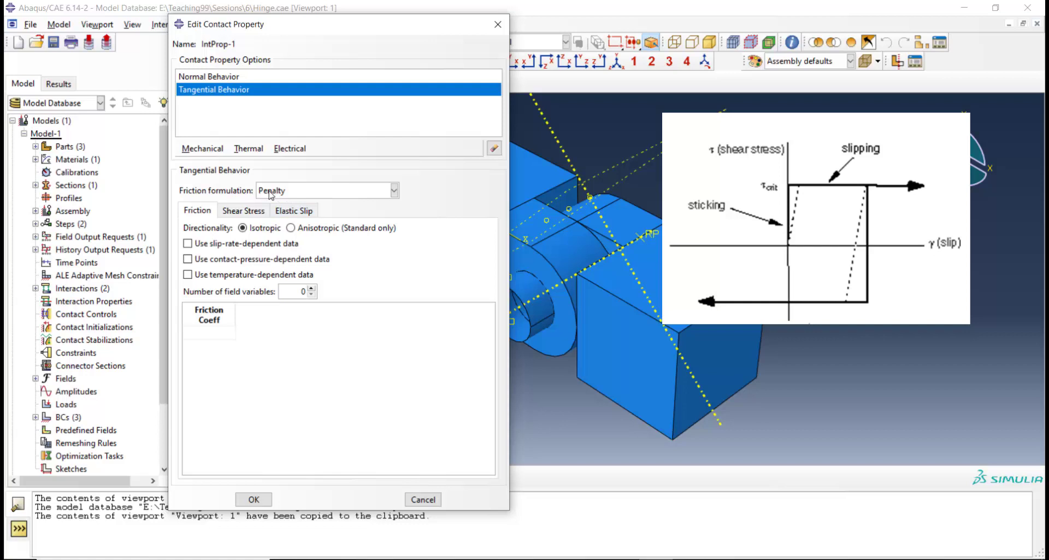
pyautogui.click(304, 194)
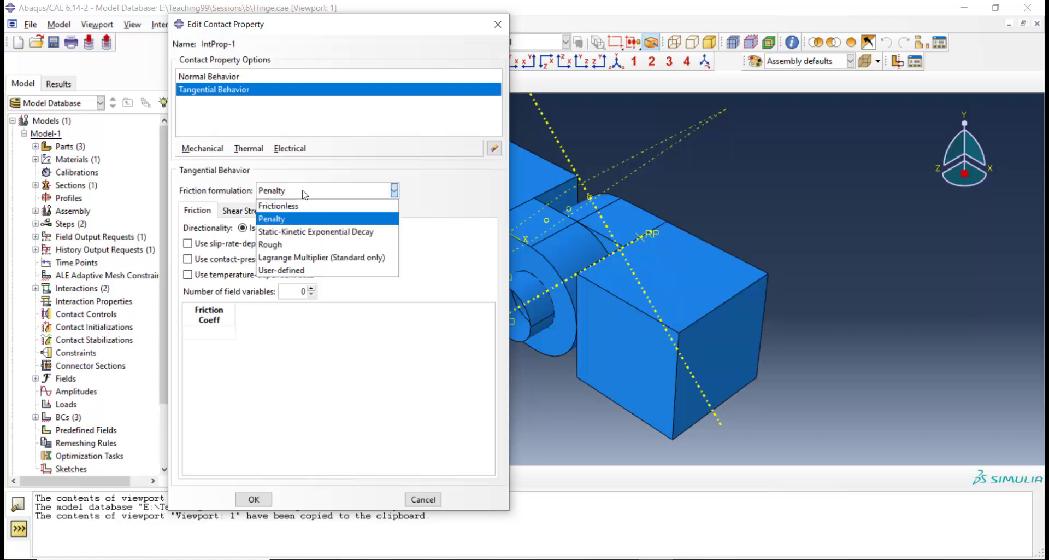
pyautogui.click(320, 232)
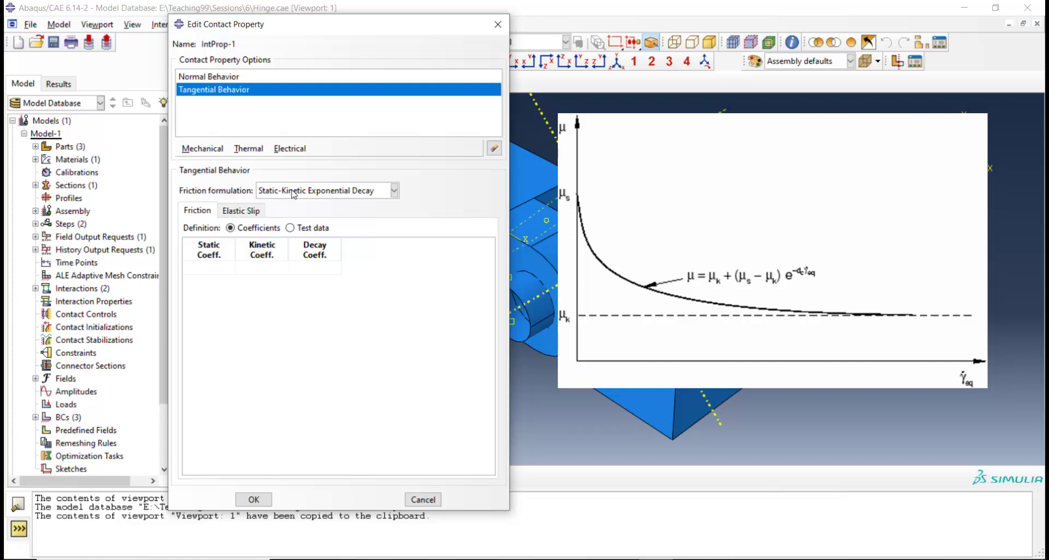
# Try Lagrange Multiplier, then set friction to Frictionless and save IntProp-1.
pyautogui.click(293, 194)
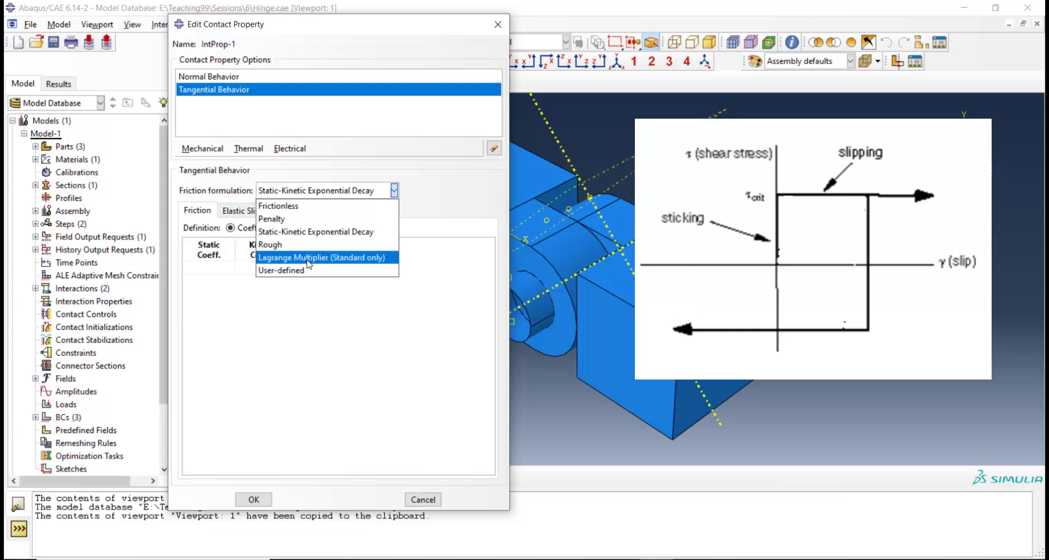
pyautogui.click(309, 258)
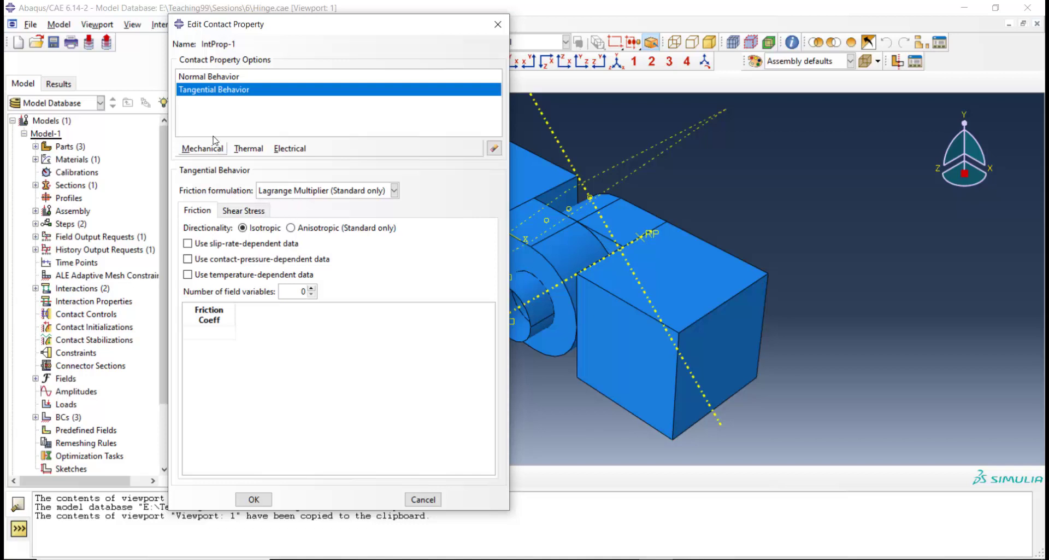
pyautogui.click(309, 191)
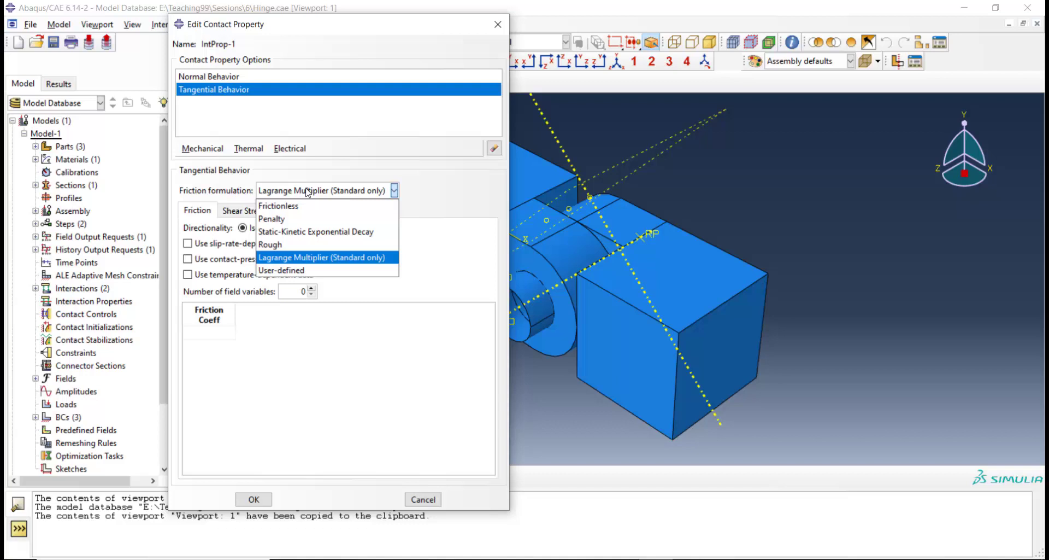
pyautogui.click(304, 206)
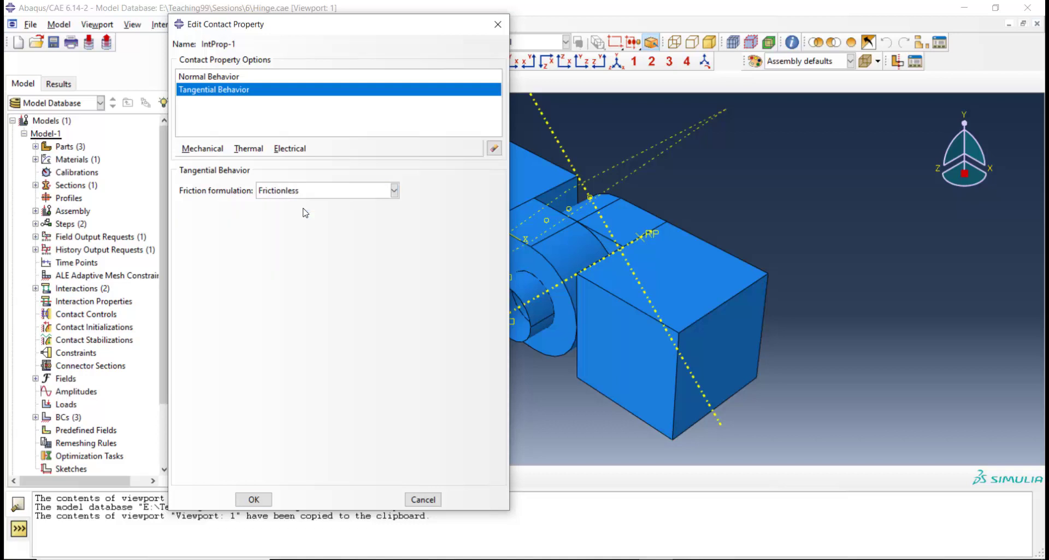
pyautogui.click(254, 499)
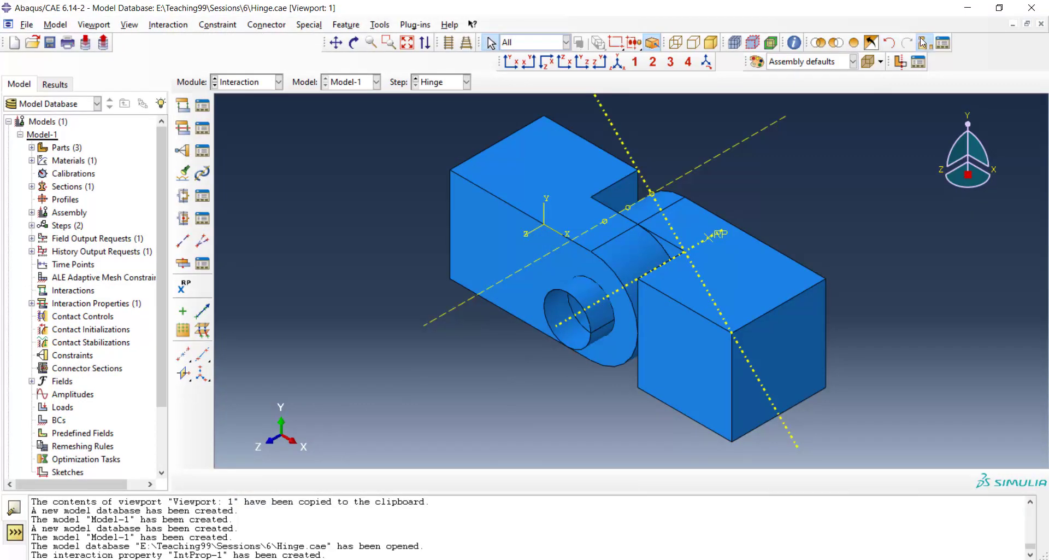
# Hide the Pin-1 instance using a display group.
pyautogui.click(817, 44)
pyautogui.click(219, 119)
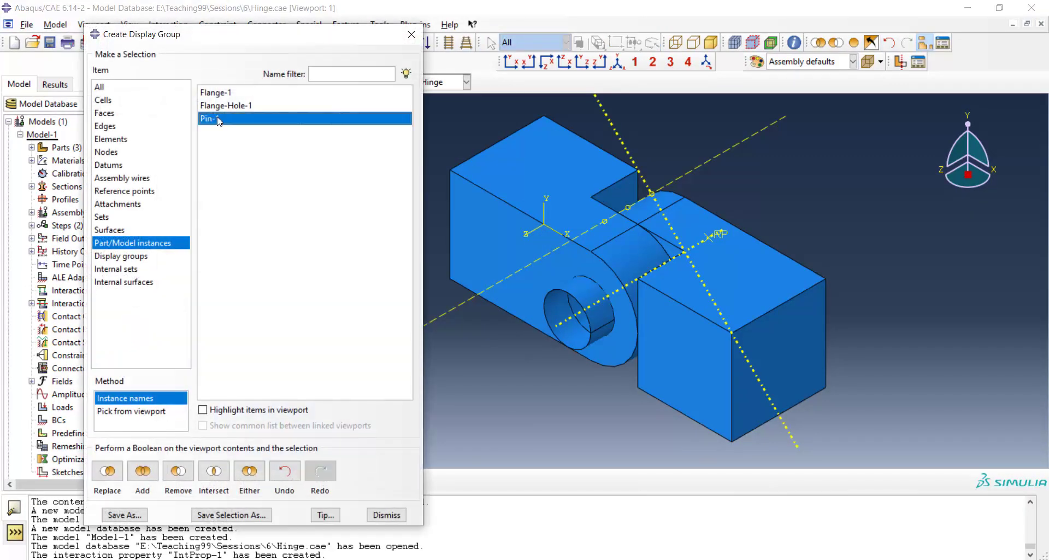
pyautogui.click(178, 470)
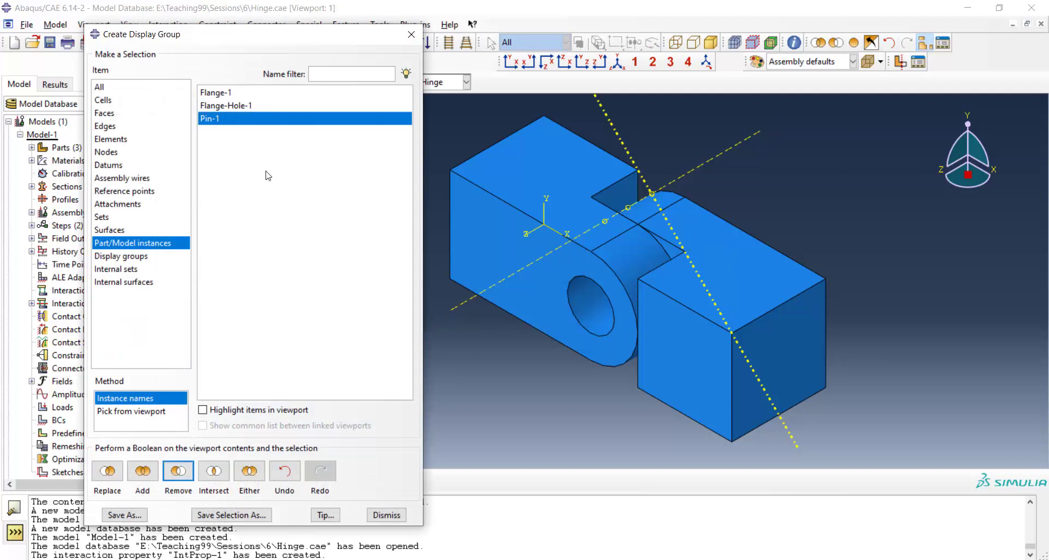
pyautogui.click(411, 34)
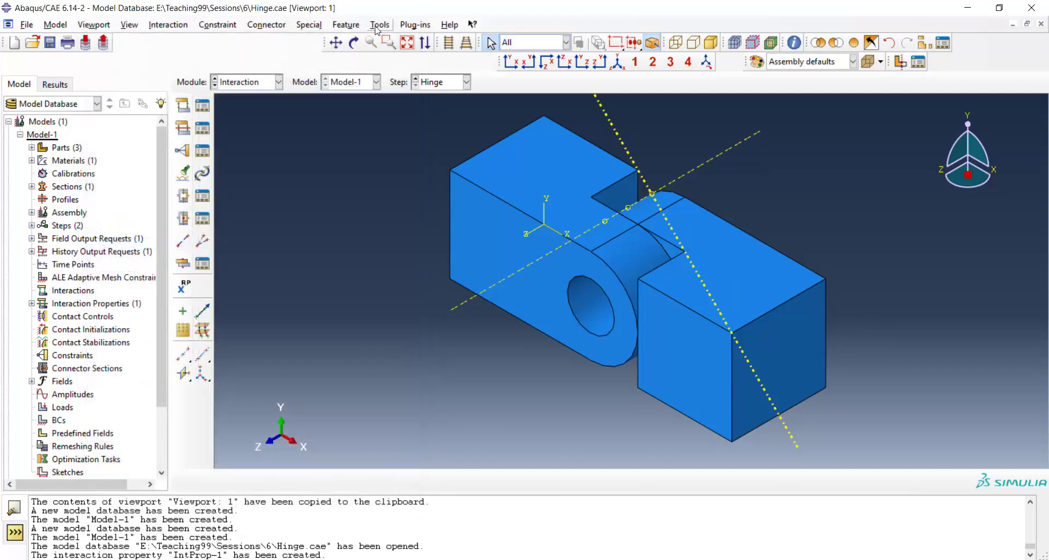
# Create surface Hinge1 from the inner face of the hinge hole.
pyautogui.click(380, 25)
pyautogui.moveTo(407, 93)
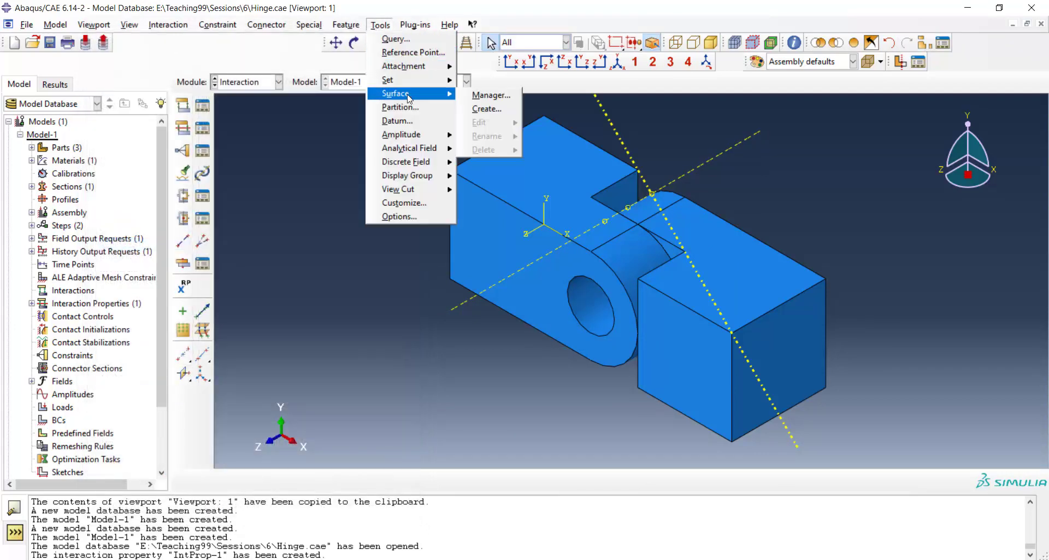
pyautogui.click(476, 112)
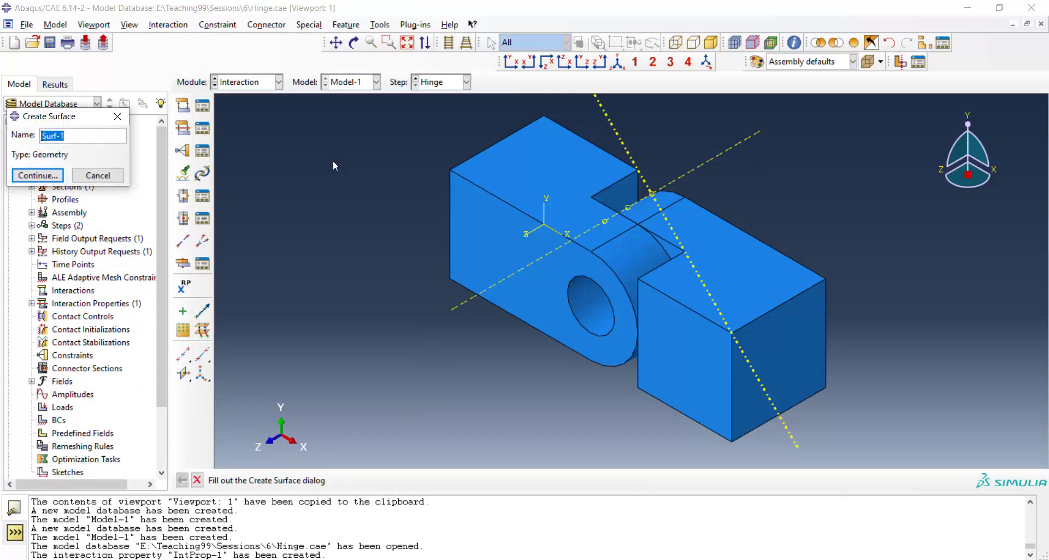
pyautogui.write('Hinge')
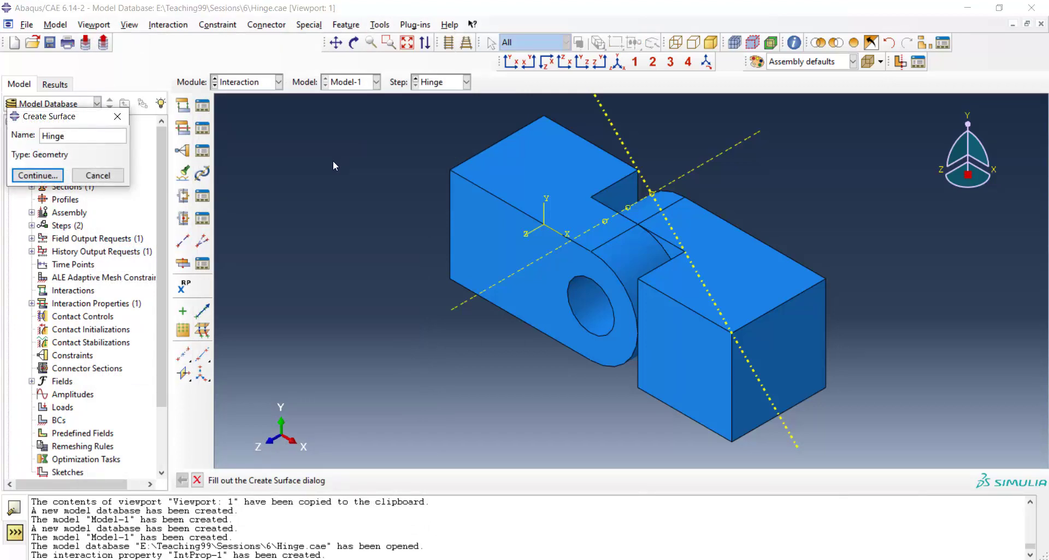
pyautogui.click(43, 176)
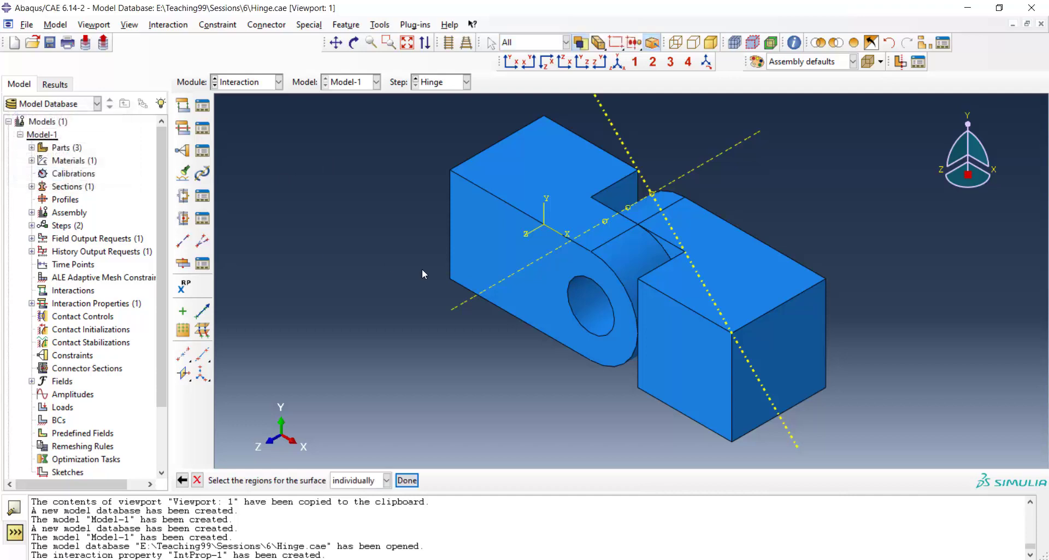
pyautogui.click(599, 316)
pyautogui.click(407, 481)
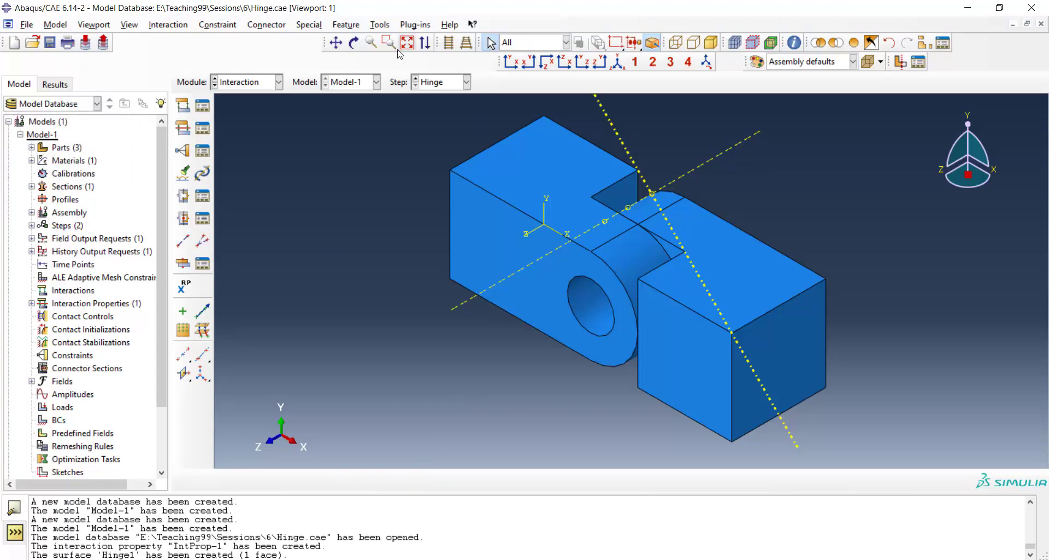
# Rotate the view and create surface HingeHole from the lug's hole face.
pyautogui.click(354, 42)
pyautogui.moveTo(671, 155); pyautogui.dragTo(535, 289)
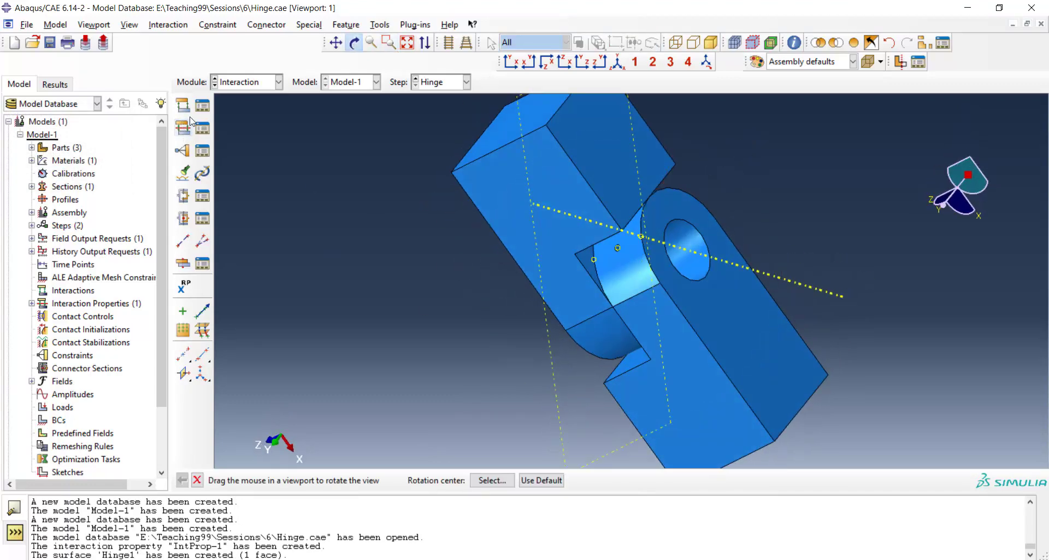
pyautogui.click(375, 25)
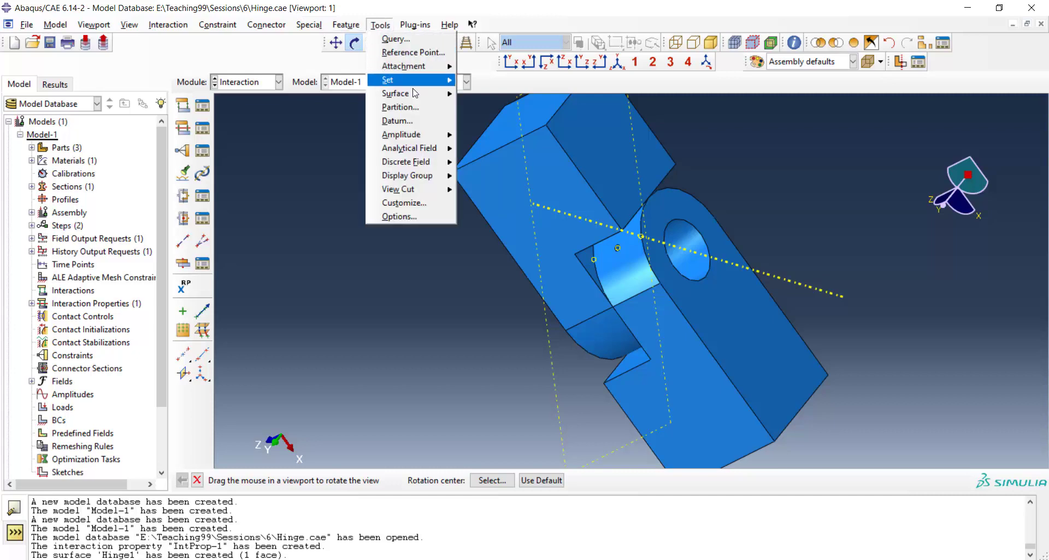
pyautogui.moveTo(415, 93)
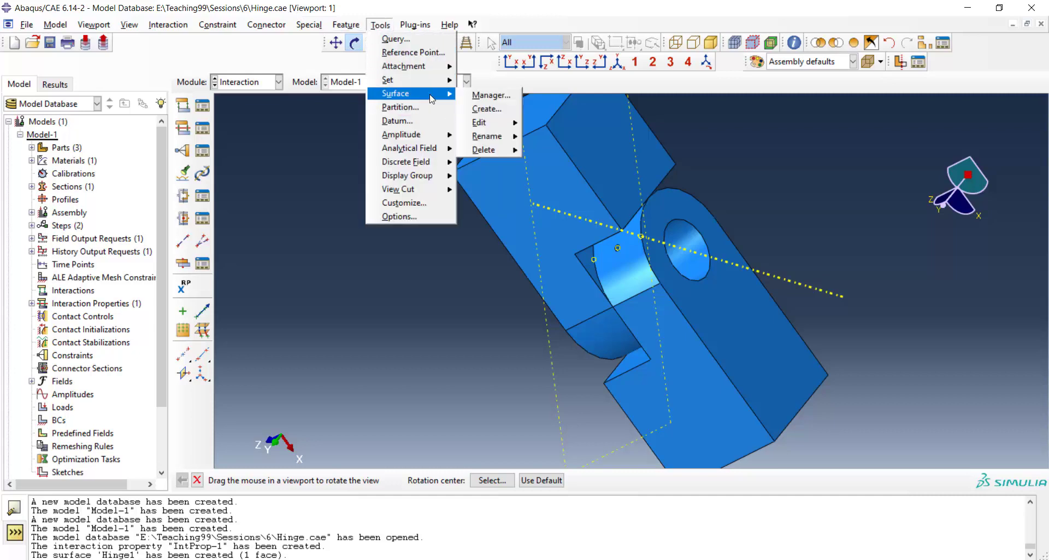
pyautogui.click(474, 95)
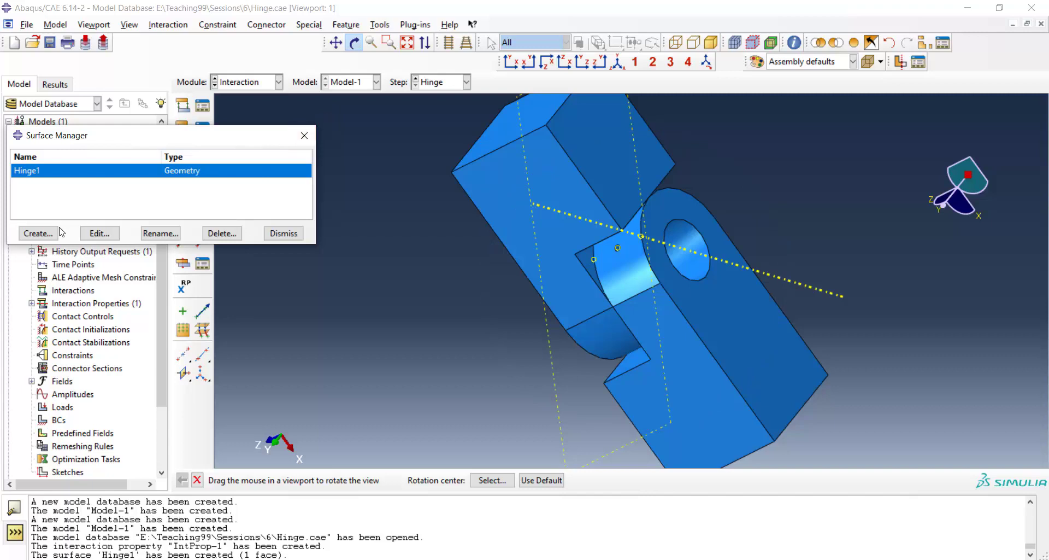
pyautogui.click(38, 233)
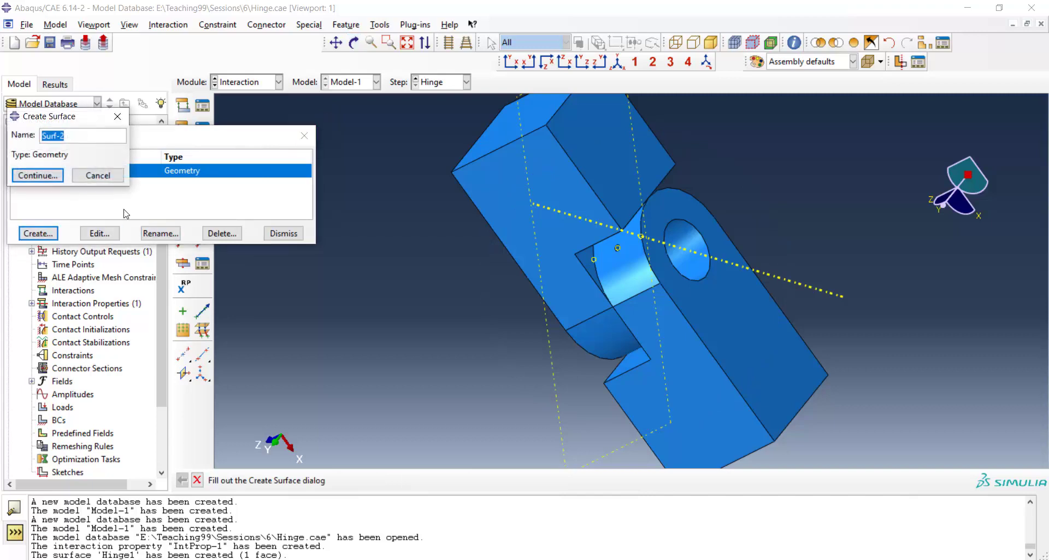
pyautogui.write('HingeHole')
pyautogui.click(39, 177)
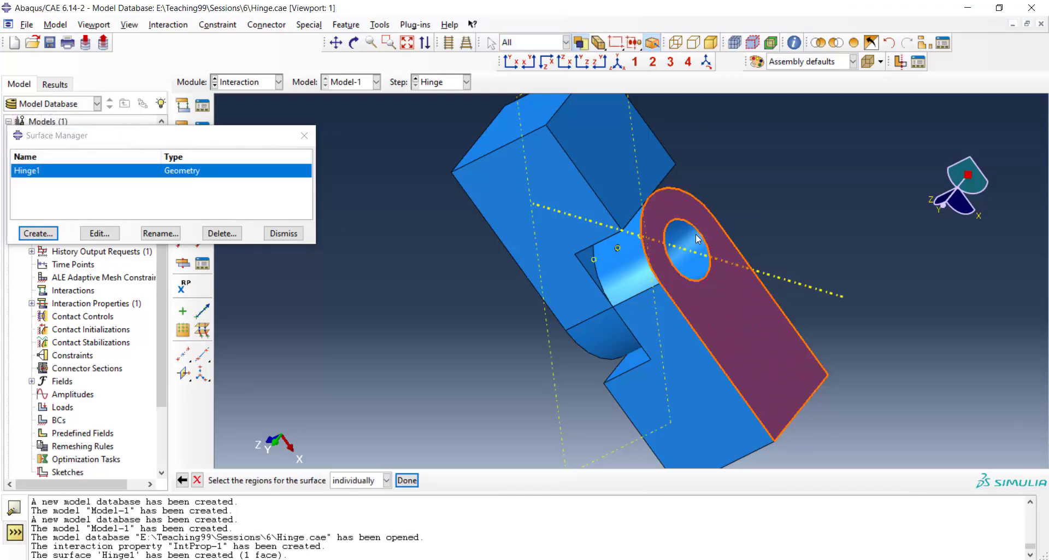
pyautogui.click(694, 239)
pyautogui.click(674, 252)
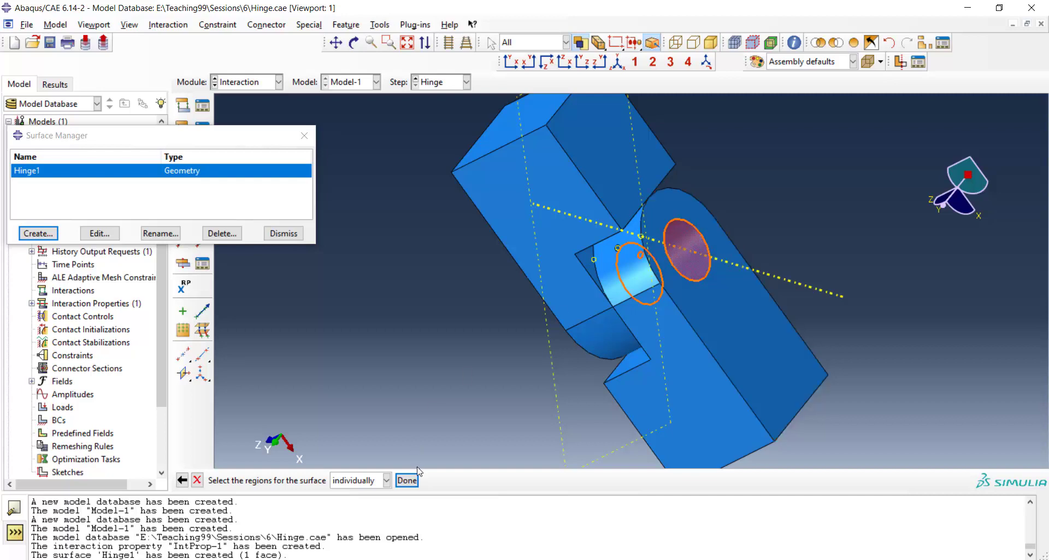
pyautogui.click(407, 480)
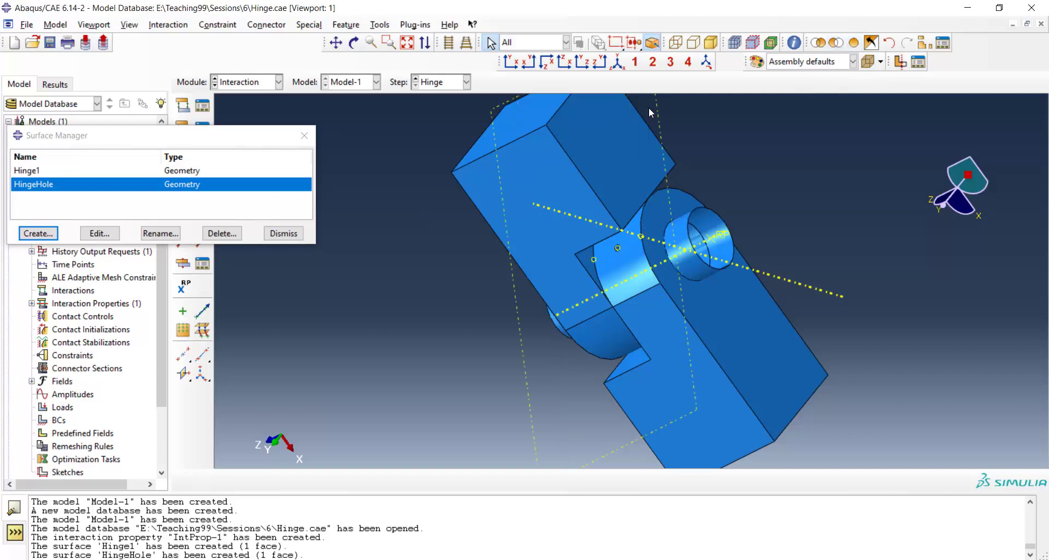
# Create surface Pin from the pin's cylindrical face, brown side.
pyautogui.click(38, 233)
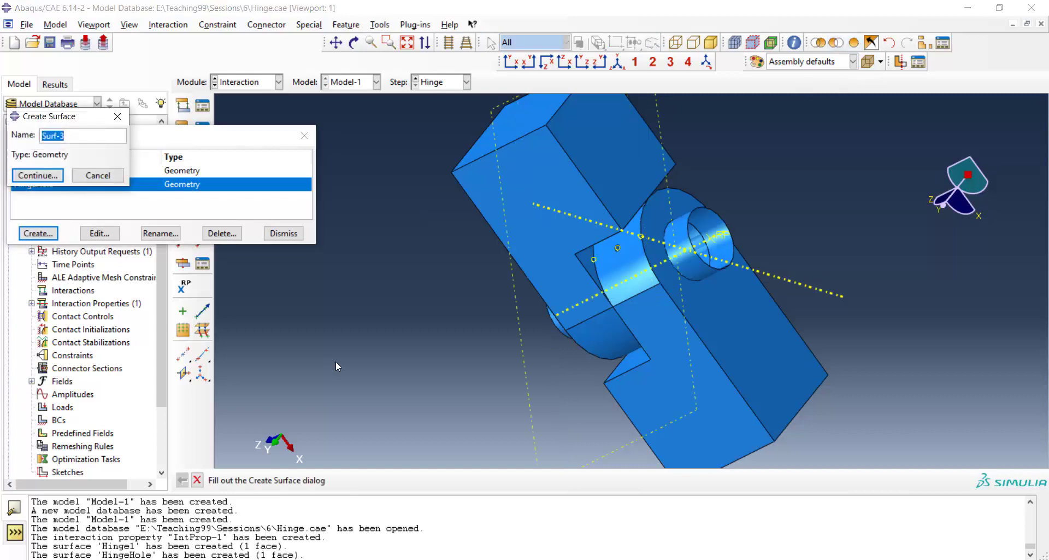
pyautogui.write('Pin')
pyautogui.click(37, 175)
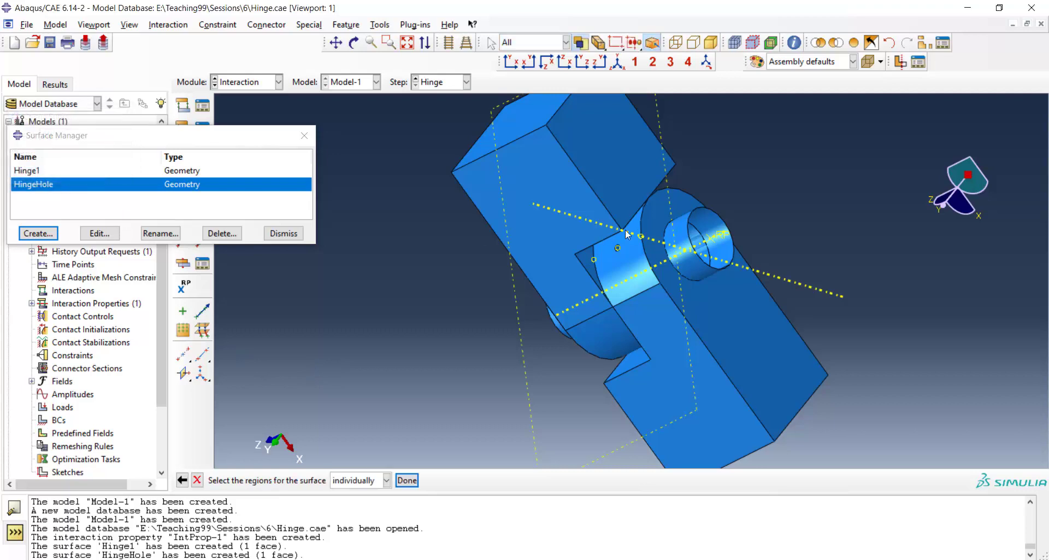
pyautogui.click(675, 253)
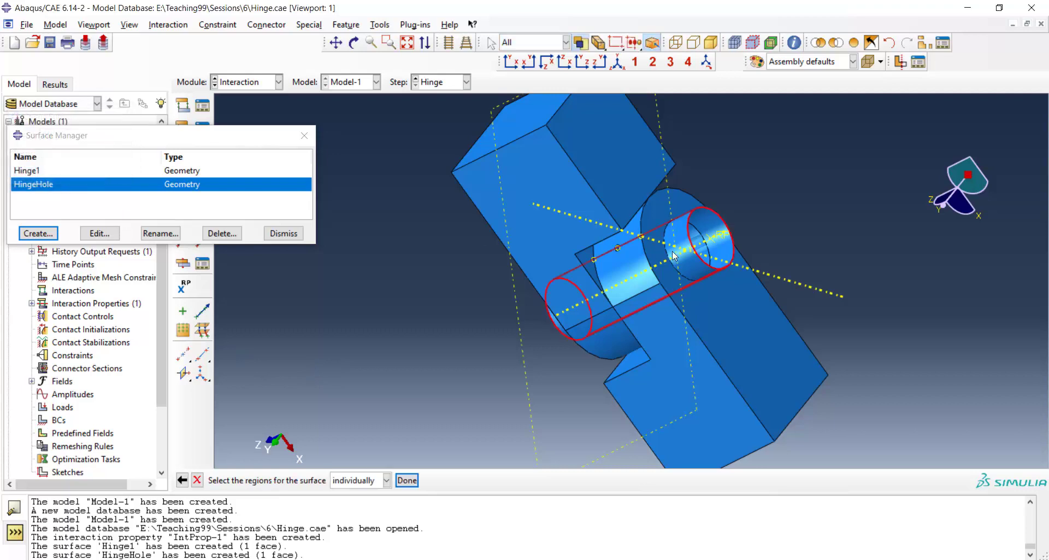
pyautogui.click(407, 480)
pyautogui.click(383, 480)
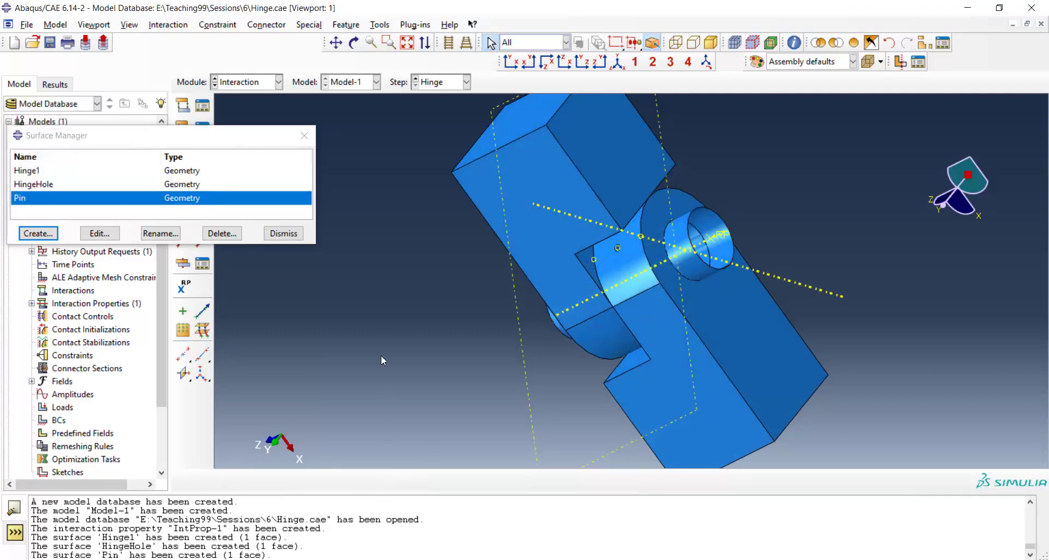
pyautogui.click(283, 232)
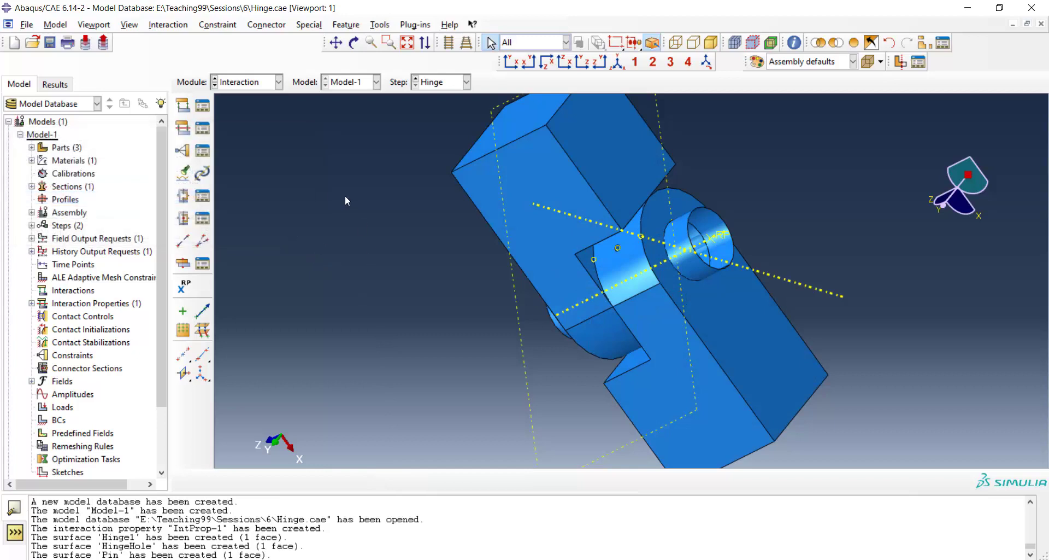
pyautogui.click(278, 82)
# Start interaction Int-1 as Surface-to-surface contact (Standard) in the Initial step.
pyautogui.click(312, 112)
pyautogui.click(185, 109)
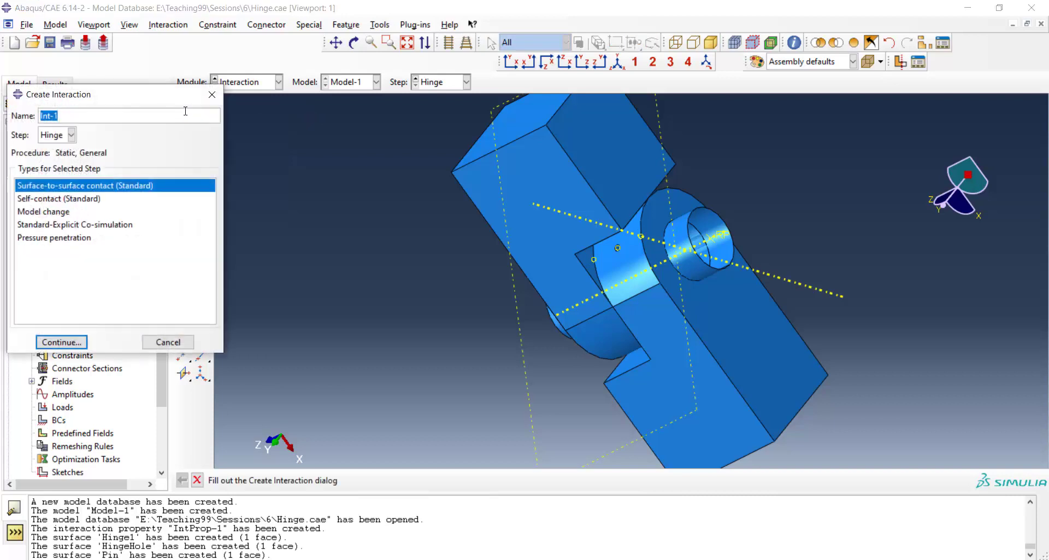
pyautogui.click(71, 133)
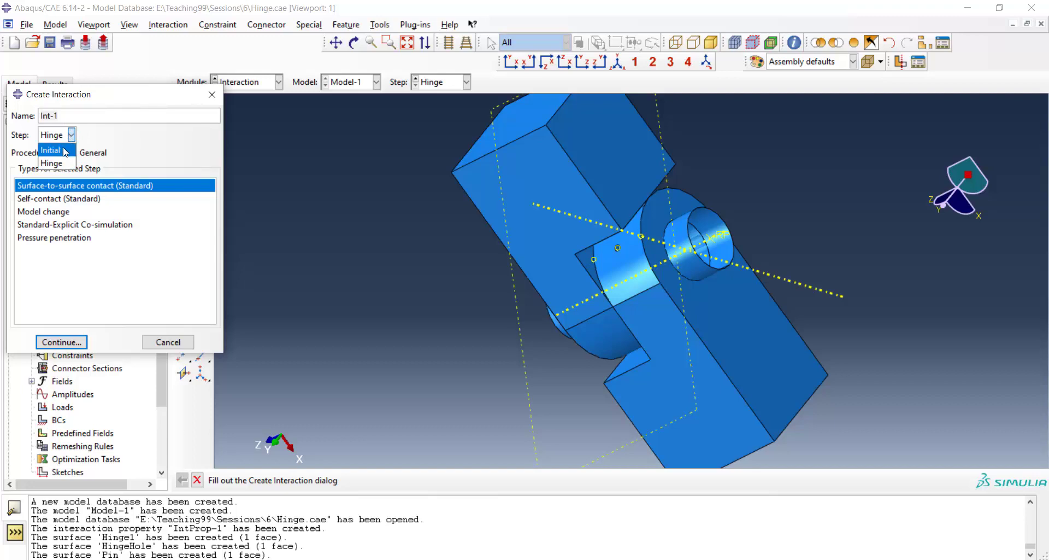
pyautogui.click(65, 151)
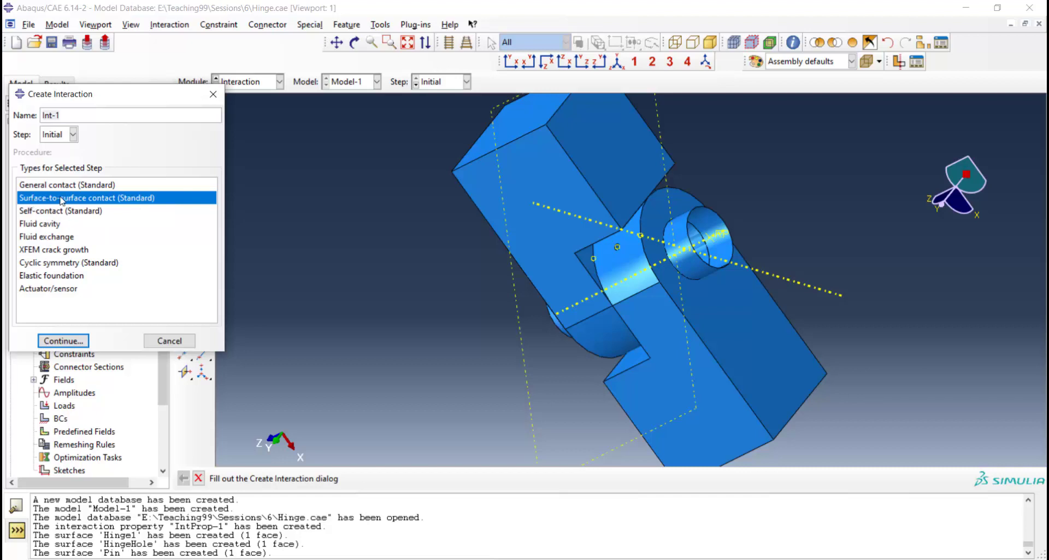
pyautogui.click(71, 342)
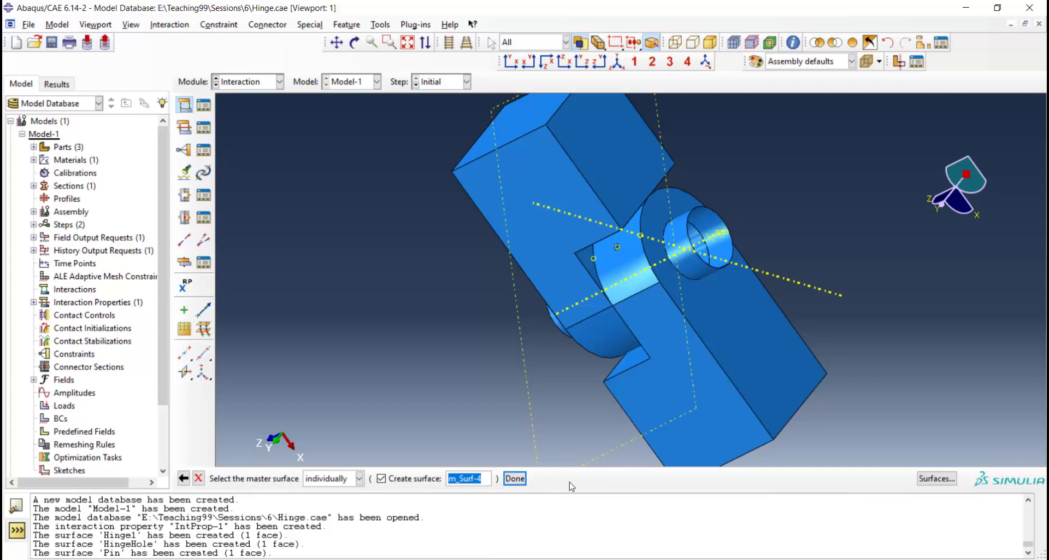
# Set Pin as master, Hinge1 as slave, Small sliding, and create Int-1.
pyautogui.click(950, 481)
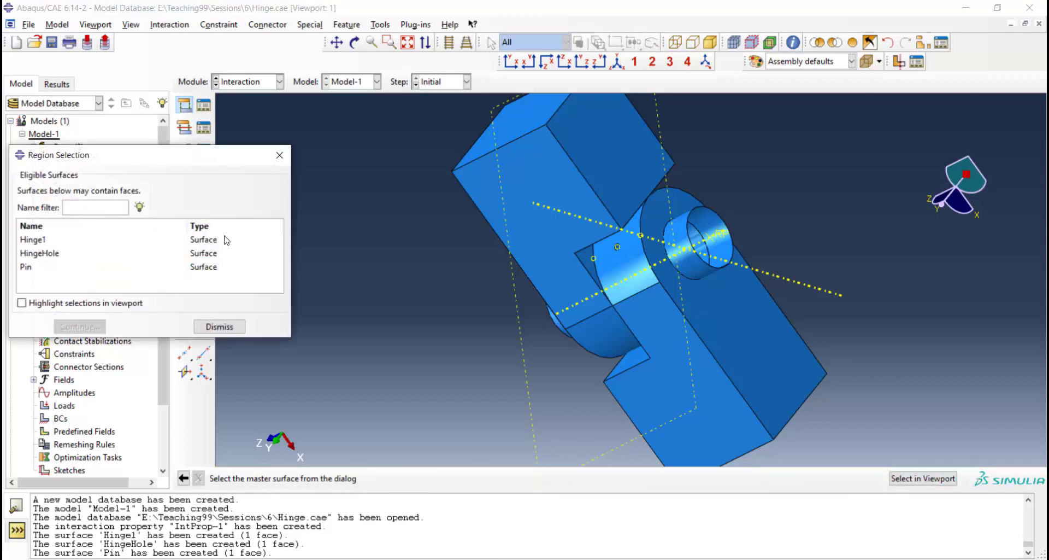
pyautogui.click(43, 267)
pyautogui.click(85, 327)
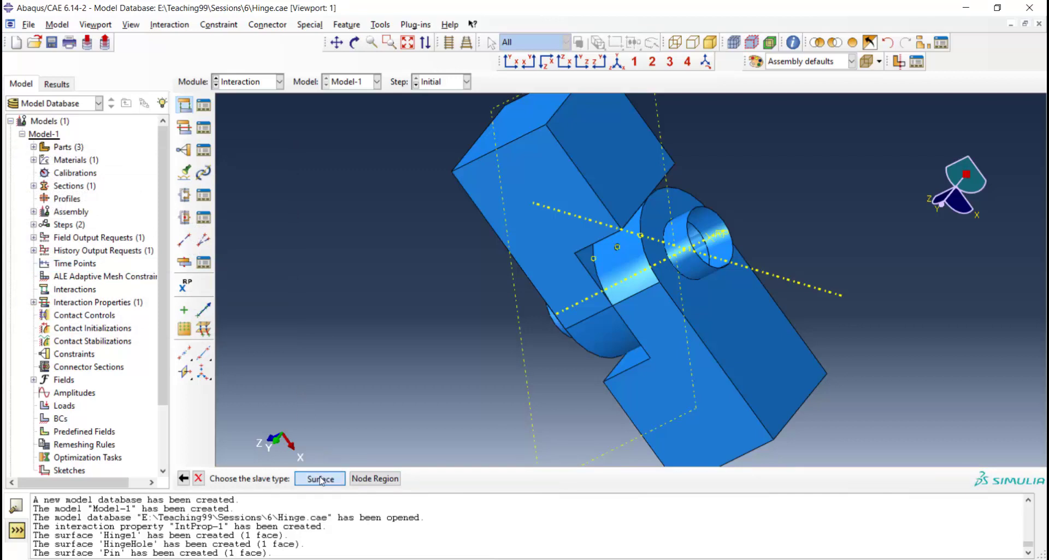
pyautogui.click(320, 479)
pyautogui.click(47, 239)
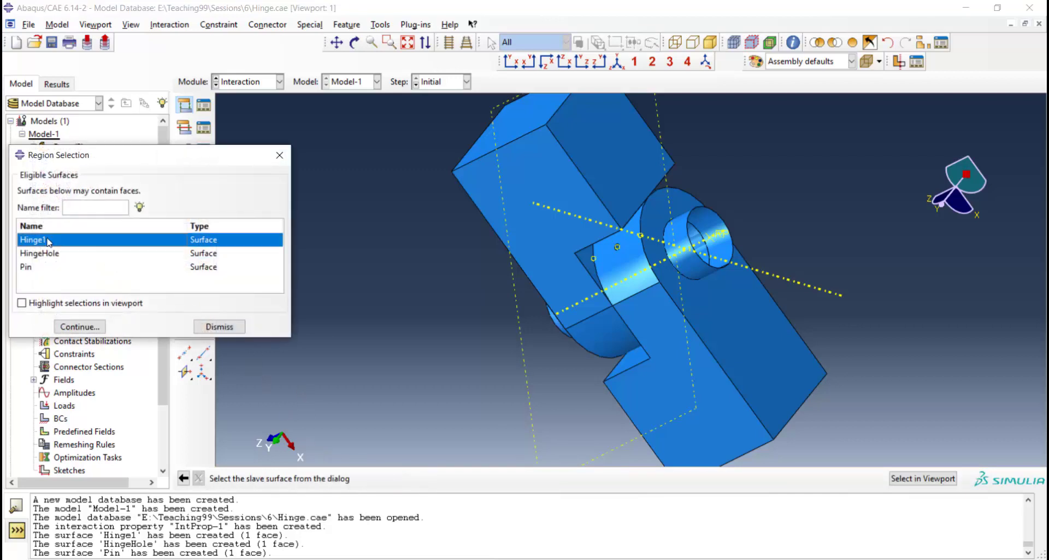
pyautogui.click(79, 326)
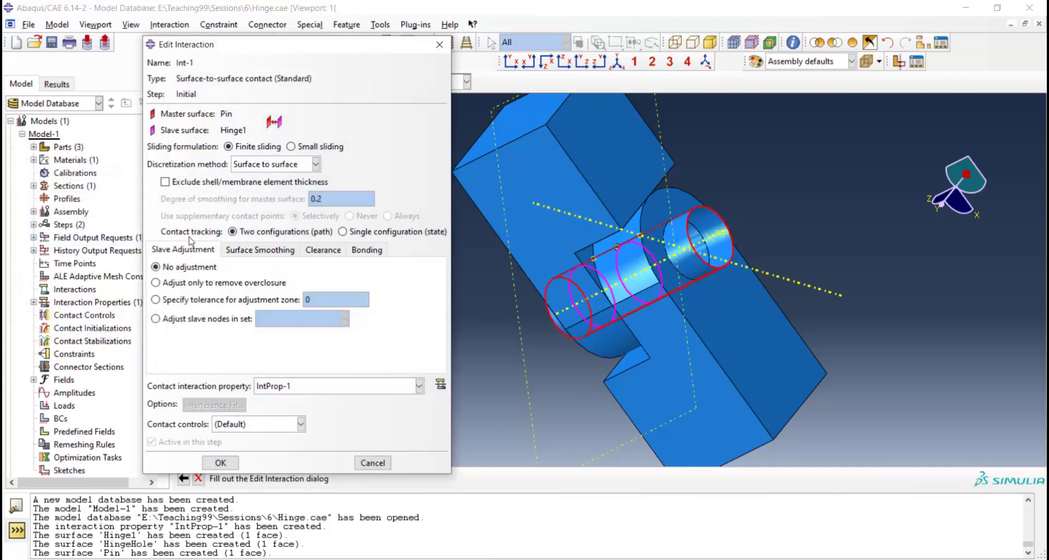
pyautogui.click(291, 146)
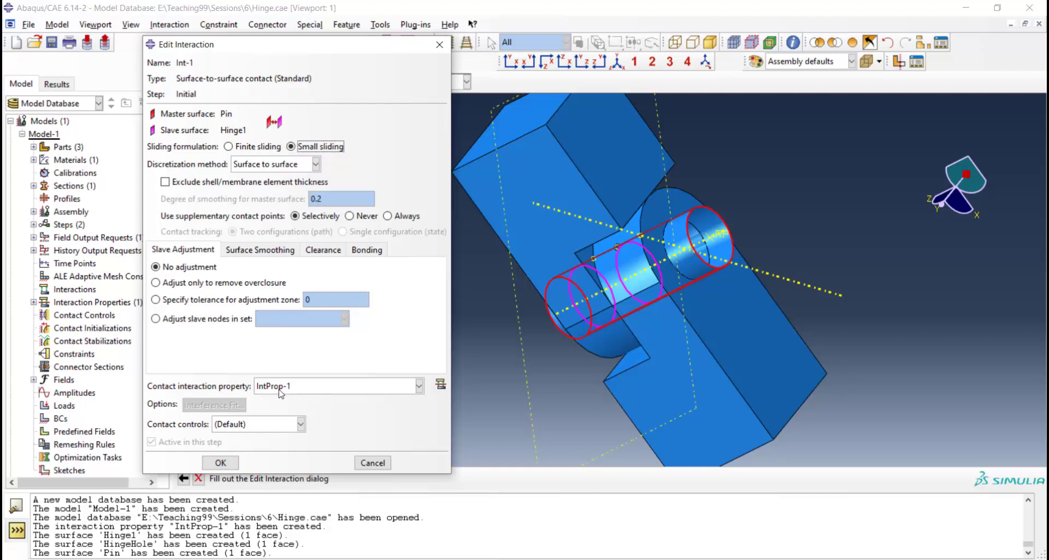
pyautogui.click(221, 463)
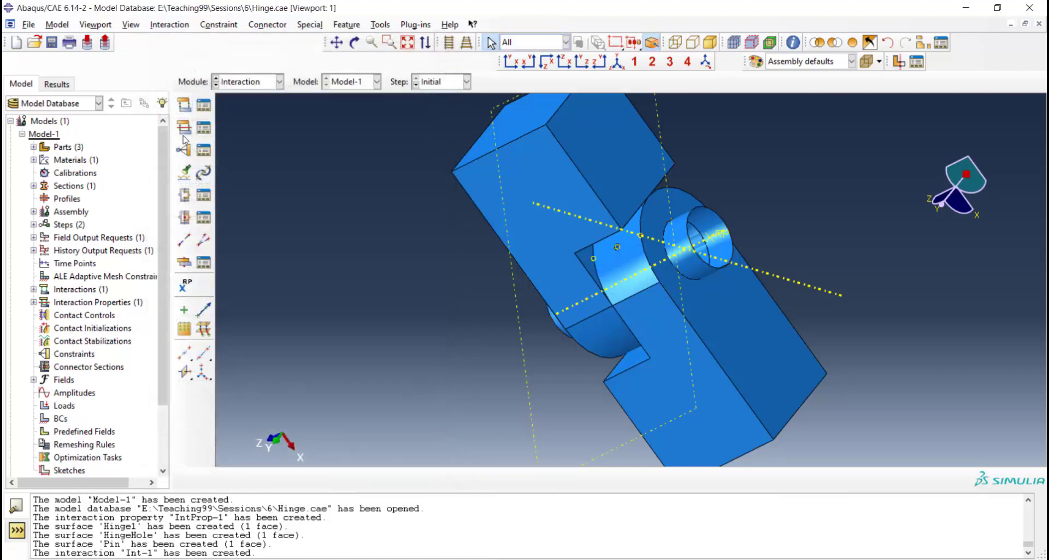
# Create contact interaction PinHinh: master Pin, slave surface HingeHole, small sliding.
pyautogui.click(186, 100)
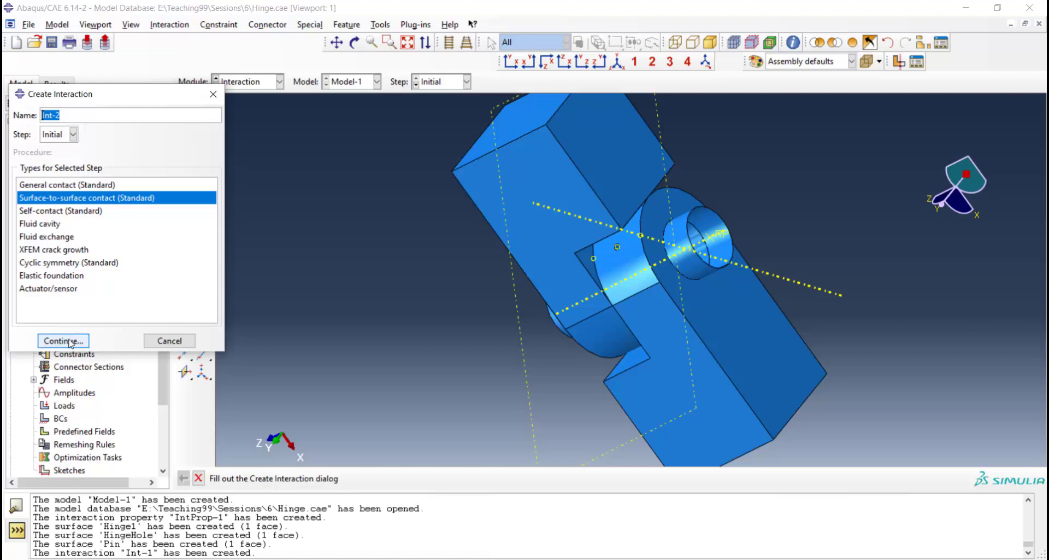
pyautogui.write('PinHinh')
pyautogui.click(76, 341)
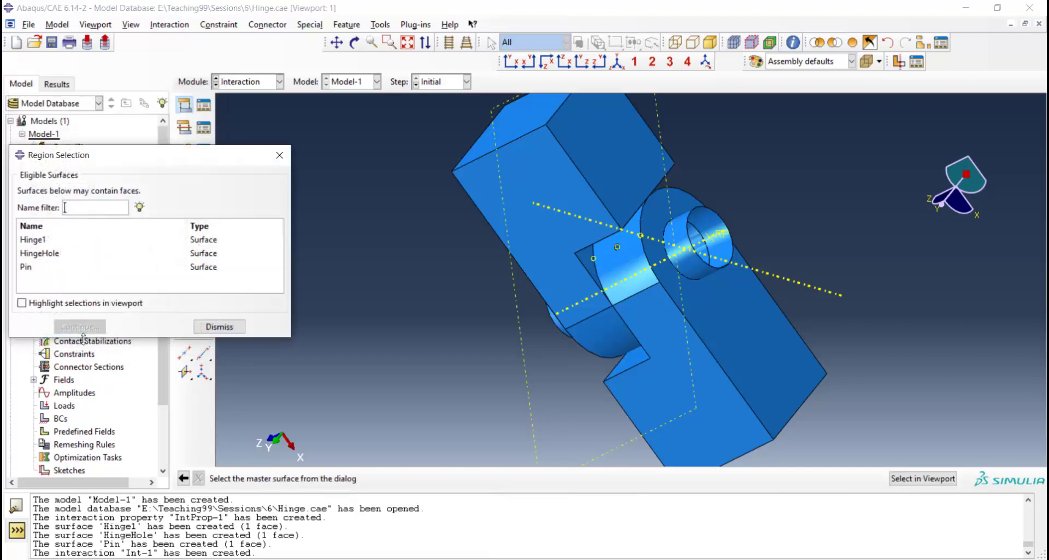
pyautogui.click(36, 267)
pyautogui.click(99, 327)
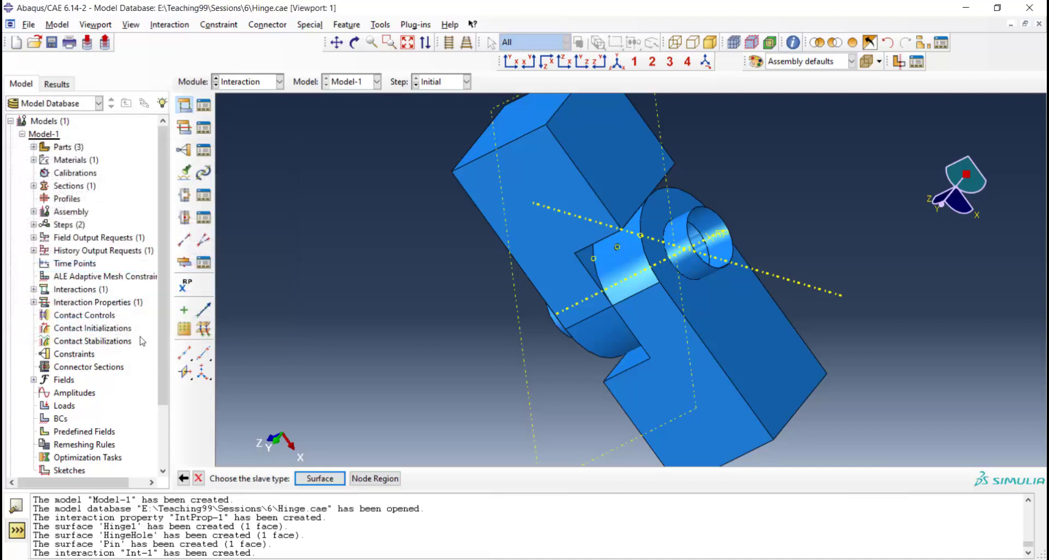
pyautogui.click(319, 477)
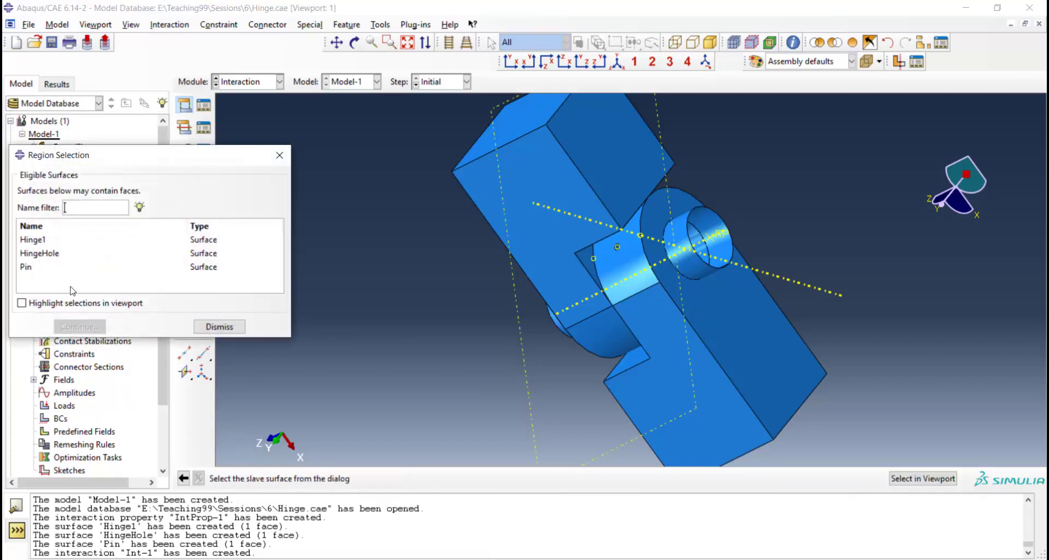
pyautogui.click(49, 254)
pyautogui.click(80, 330)
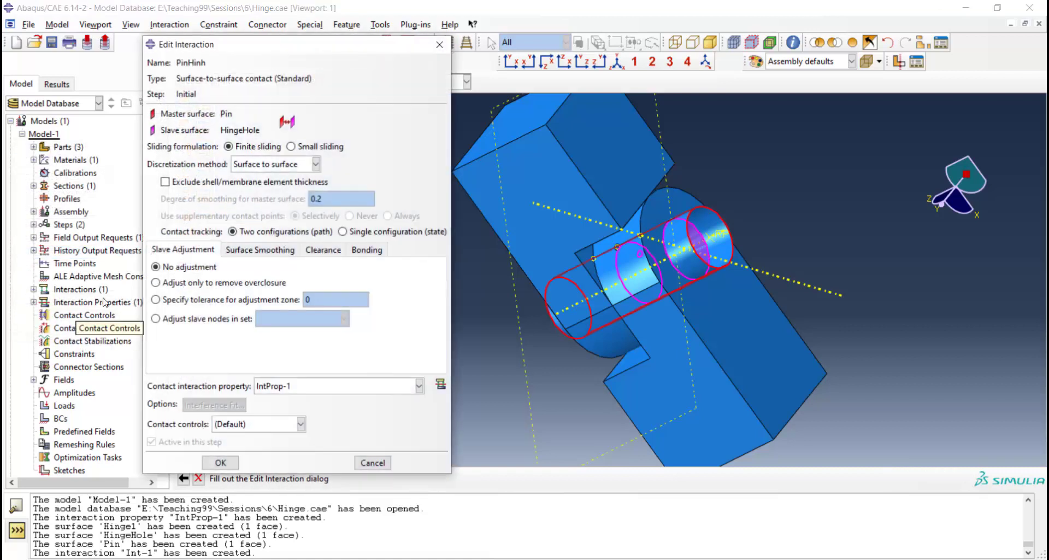
pyautogui.click(291, 146)
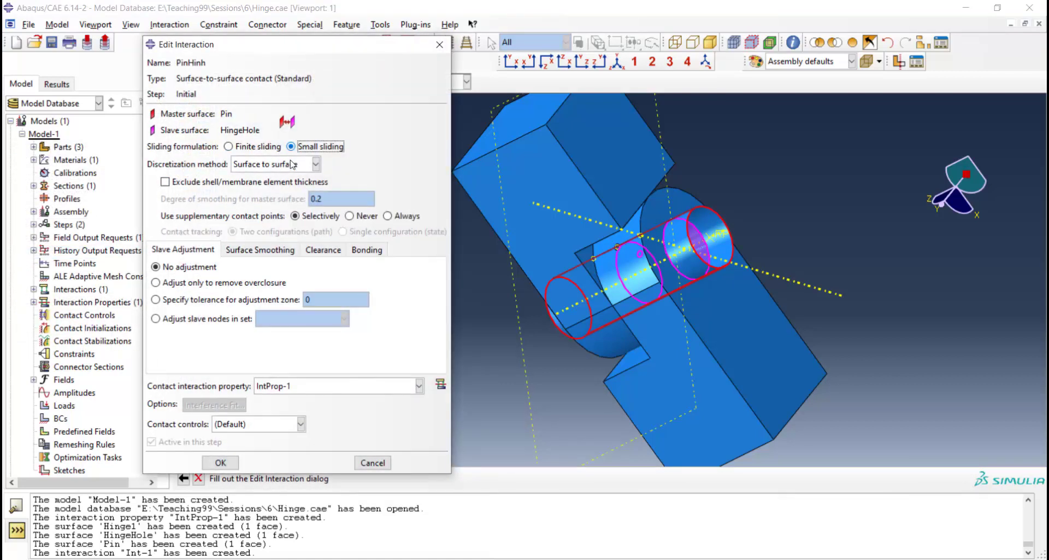
pyautogui.click(221, 462)
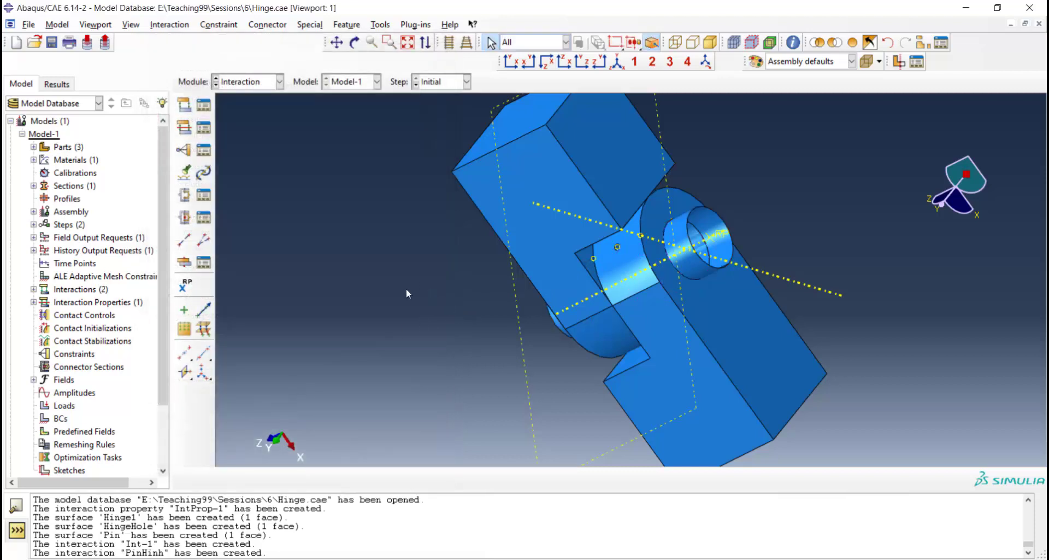
# In the Load module, add boundary condition Fix pinning the upper block's top face.
pyautogui.click(251, 83)
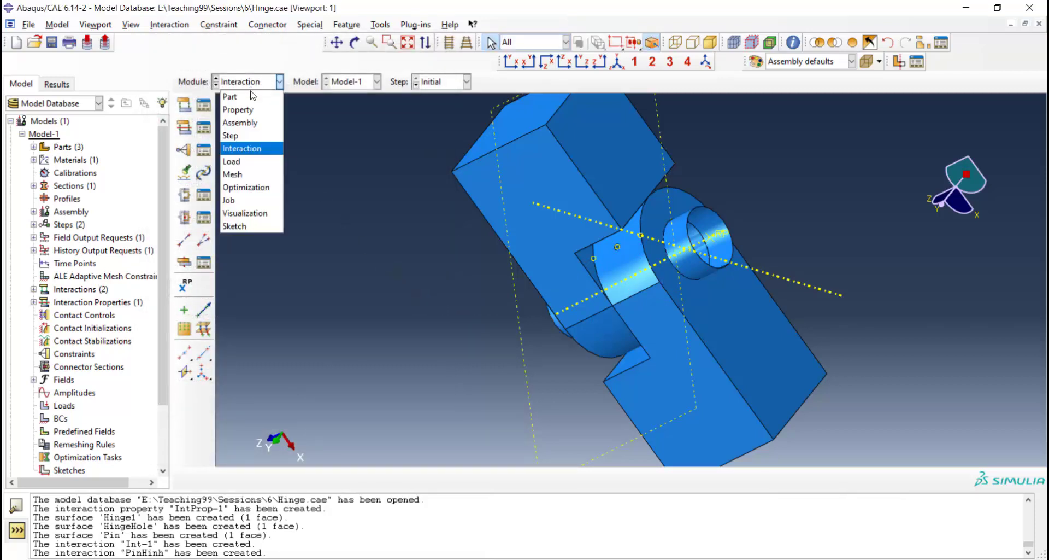
pyautogui.click(258, 160)
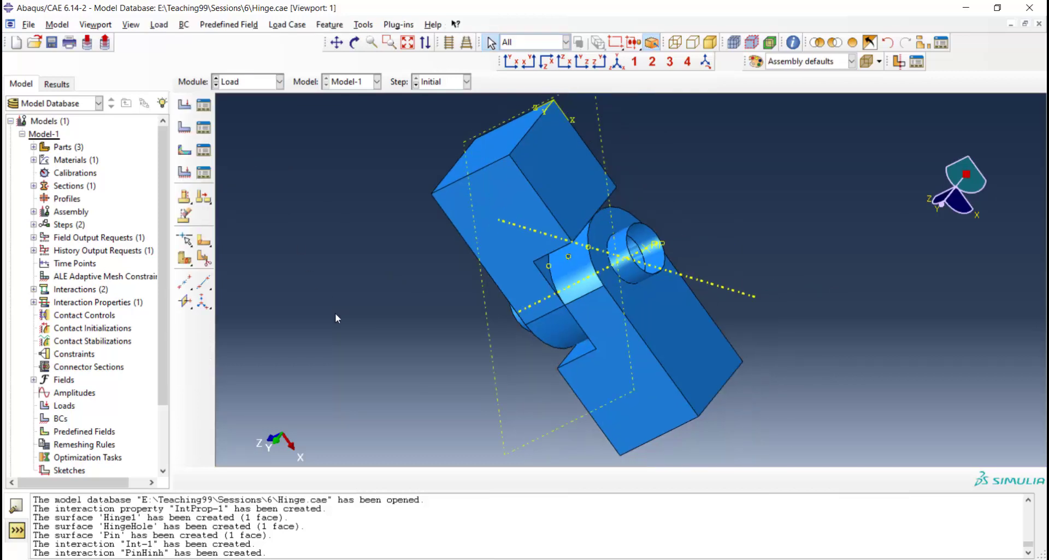
pyautogui.click(185, 127)
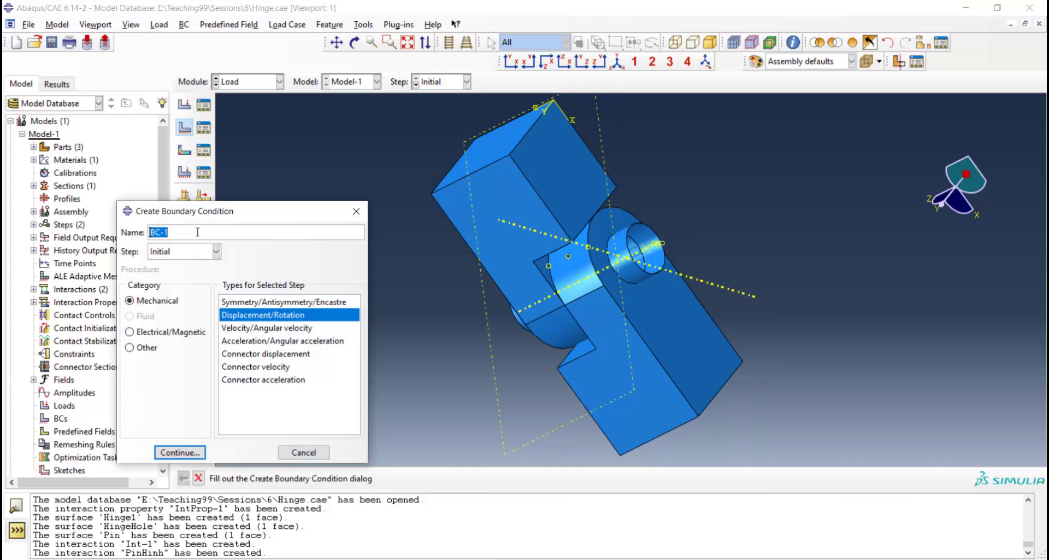
pyautogui.write('Fix')
pyautogui.click(247, 302)
pyautogui.click(177, 451)
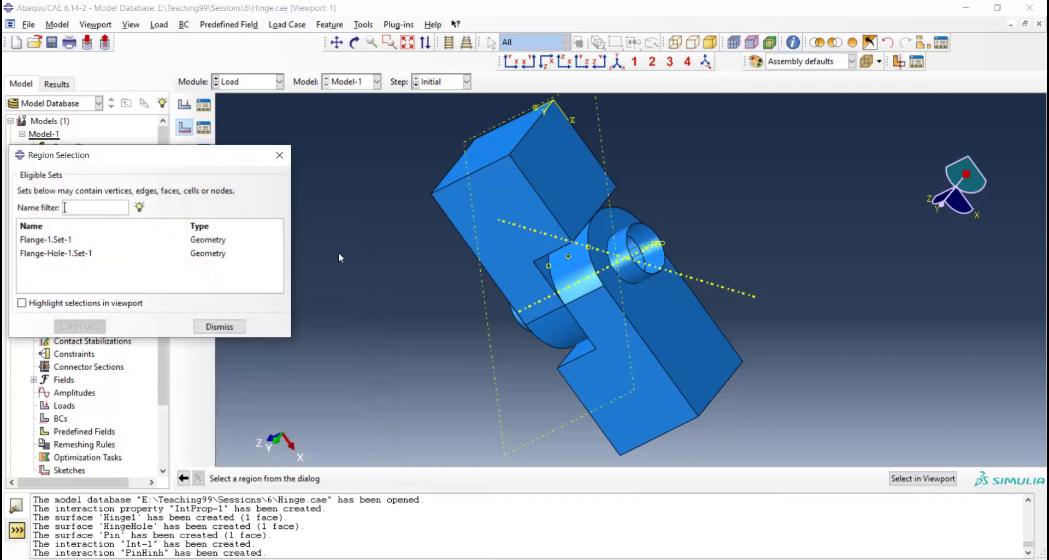
pyautogui.click(219, 327)
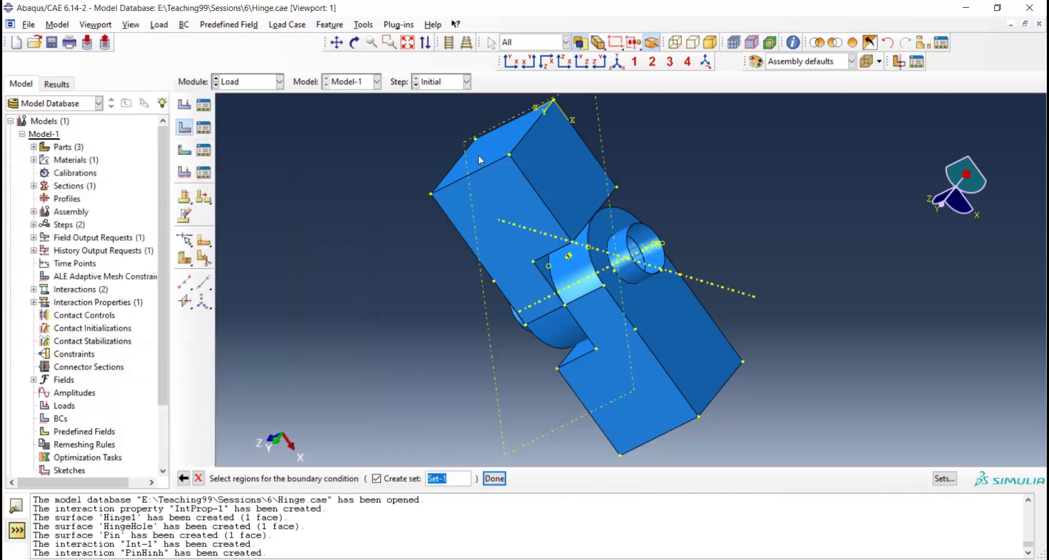
pyautogui.click(492, 156)
pyautogui.click(488, 478)
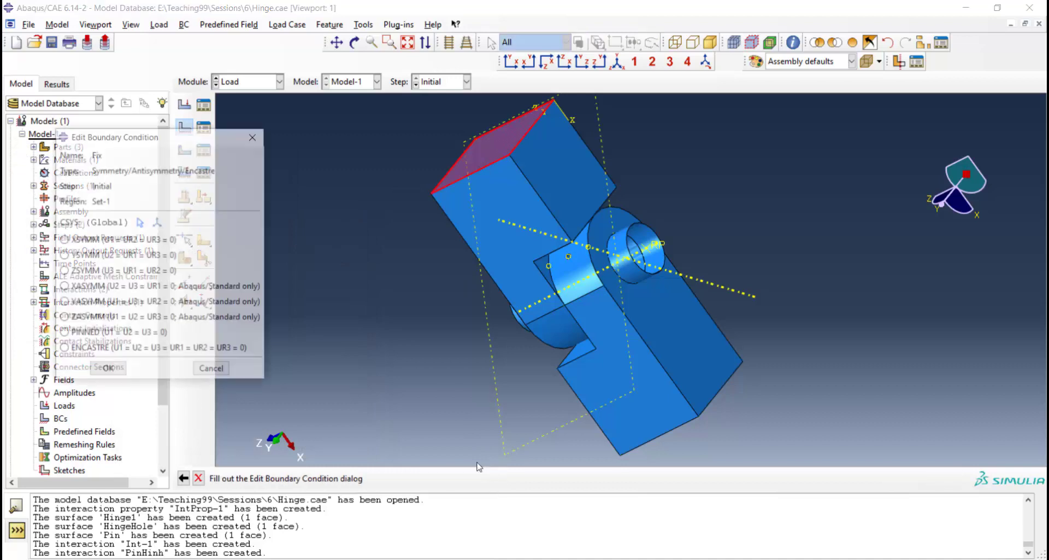
pyautogui.click(85, 334)
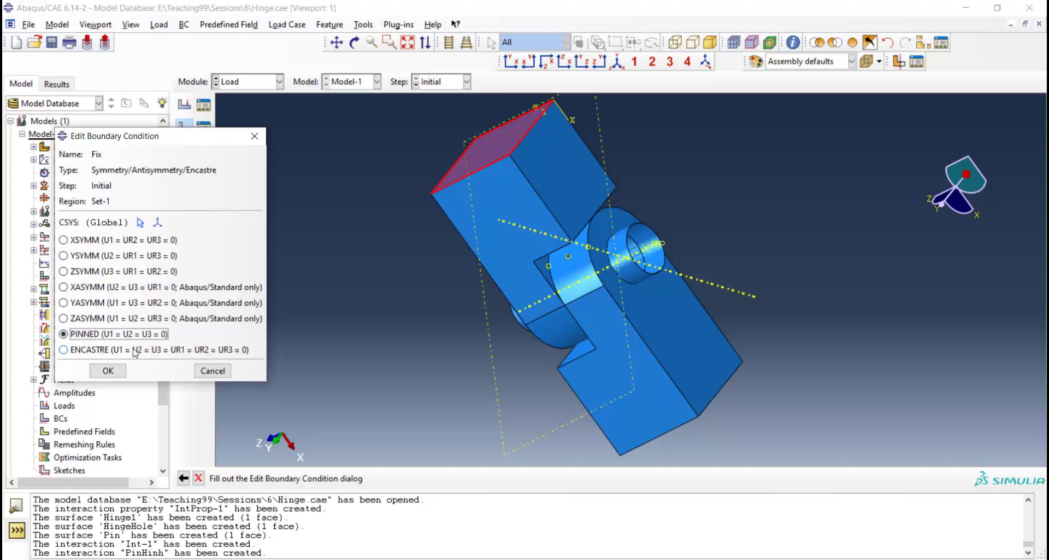
pyautogui.click(107, 370)
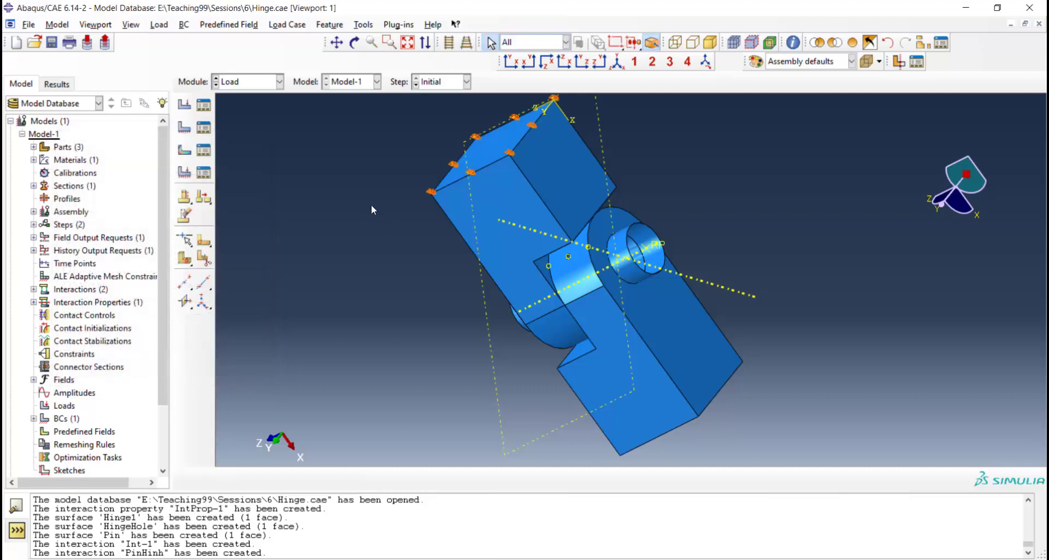
# Add Displacement/Rotation condition Move fixing U1, U2, U3 on the lower block's end face.
pyautogui.click(355, 42)
pyautogui.moveTo(642, 318); pyautogui.dragTo(583, 246)
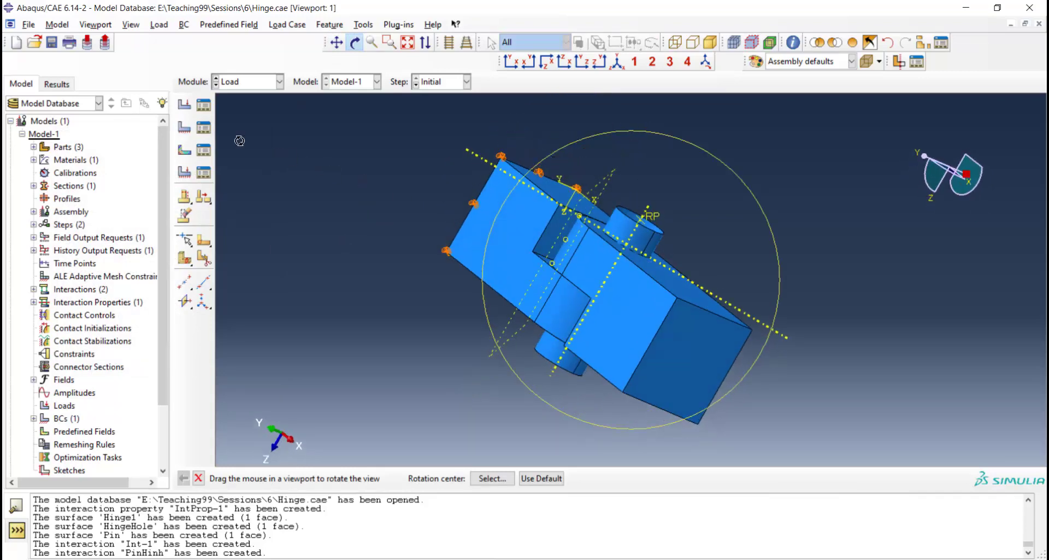
pyautogui.click(184, 128)
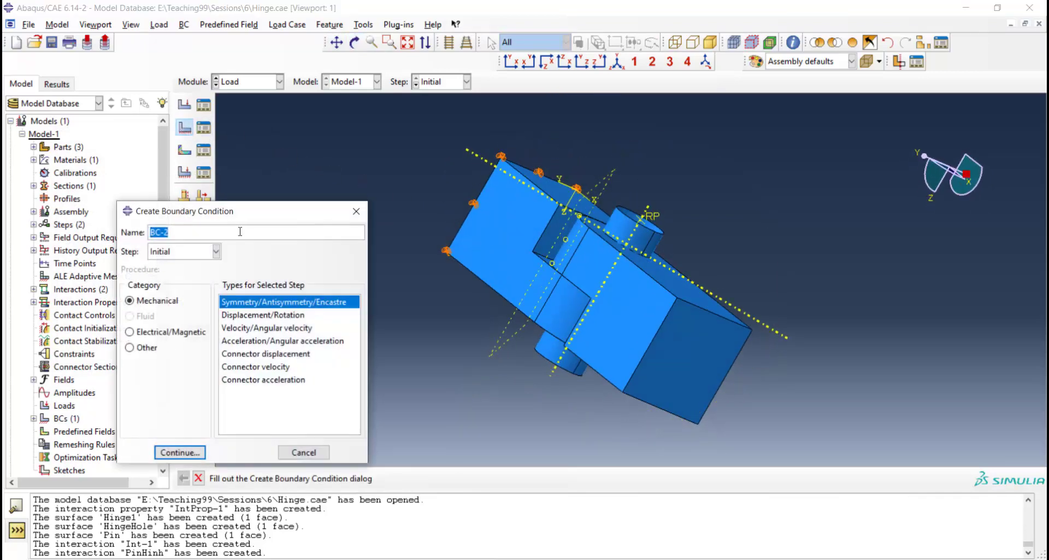
pyautogui.write('Move')
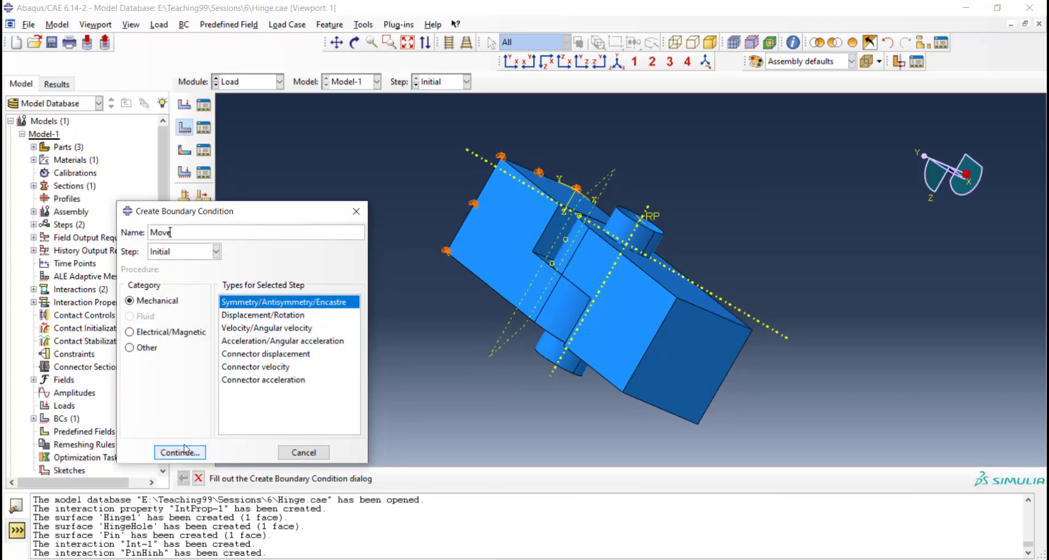
pyautogui.click(242, 317)
pyautogui.click(191, 451)
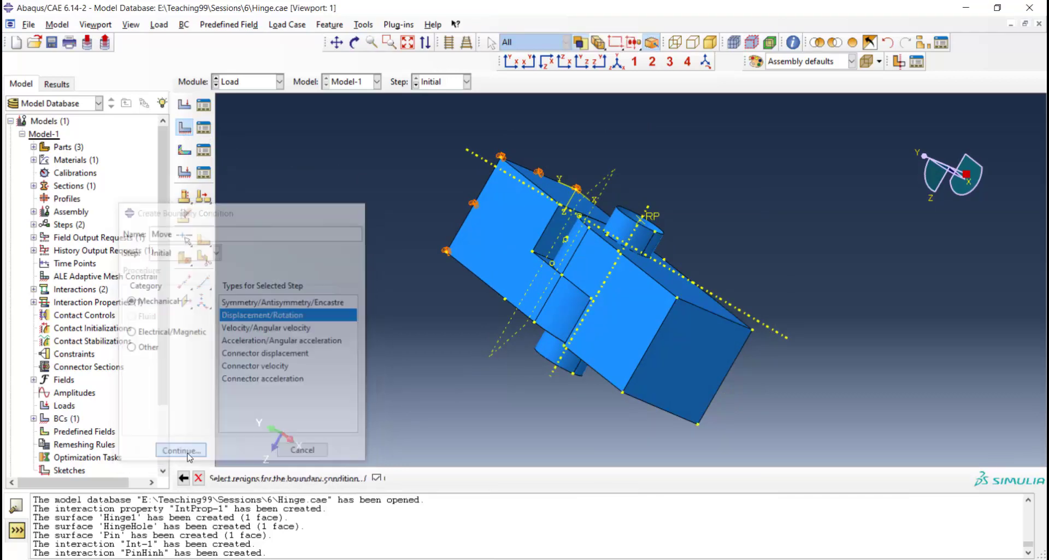
pyautogui.click(677, 356)
pyautogui.click(494, 478)
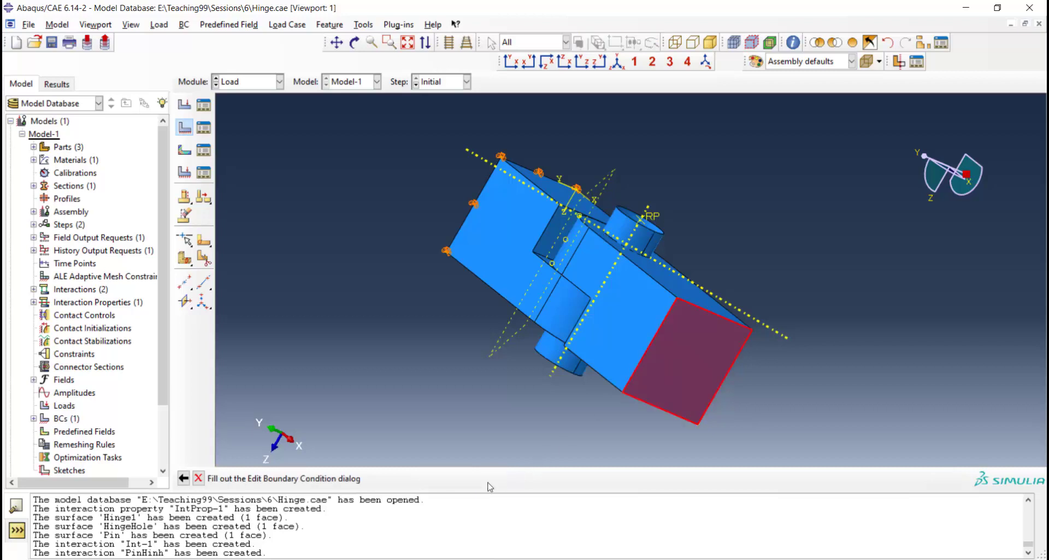
pyautogui.click(111, 219)
pyautogui.click(111, 235)
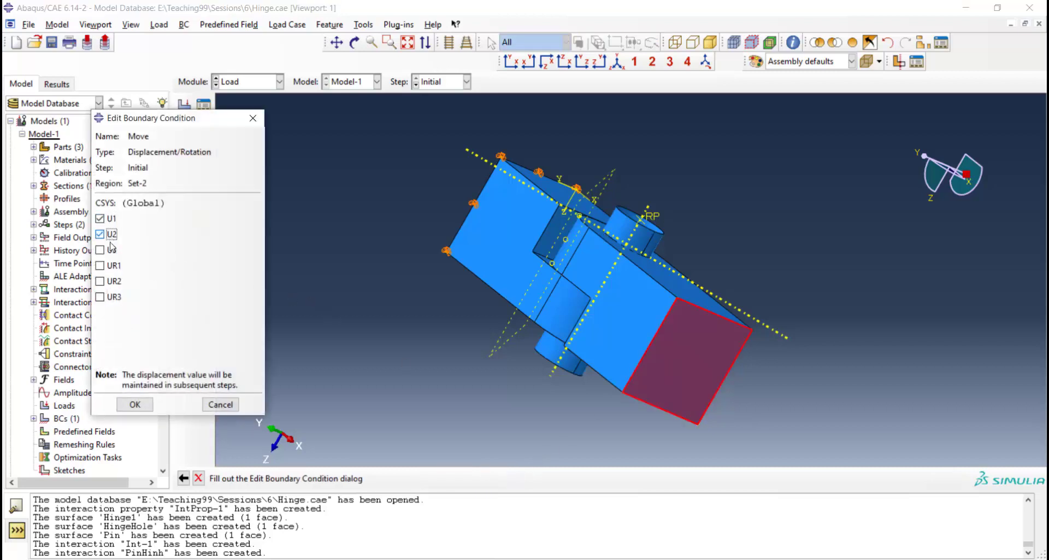
pyautogui.click(110, 250)
pyautogui.click(135, 405)
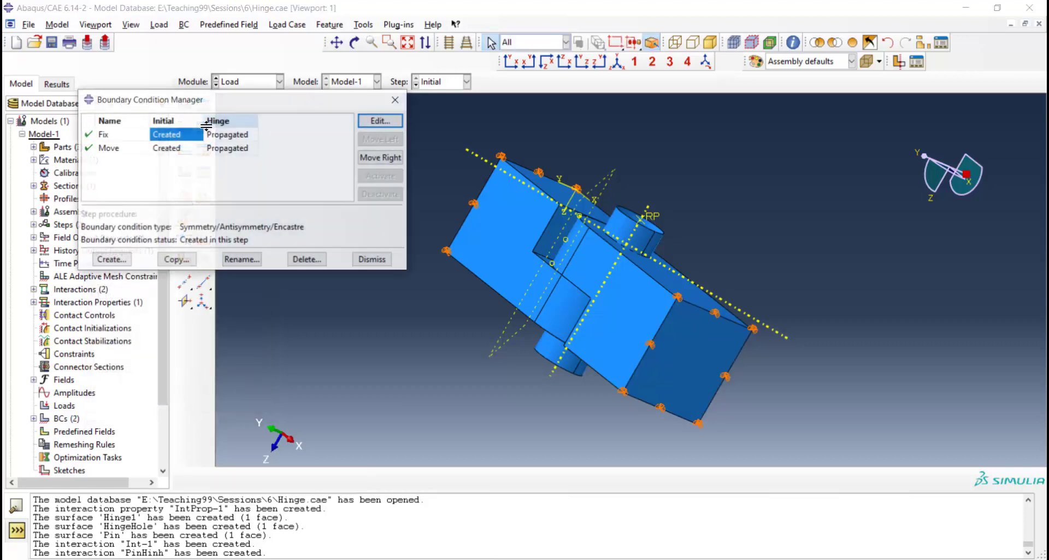
# Edit Move in the Hinge step so U1 becomes 0.0001.
pyautogui.click(204, 128)
pyautogui.click(227, 149)
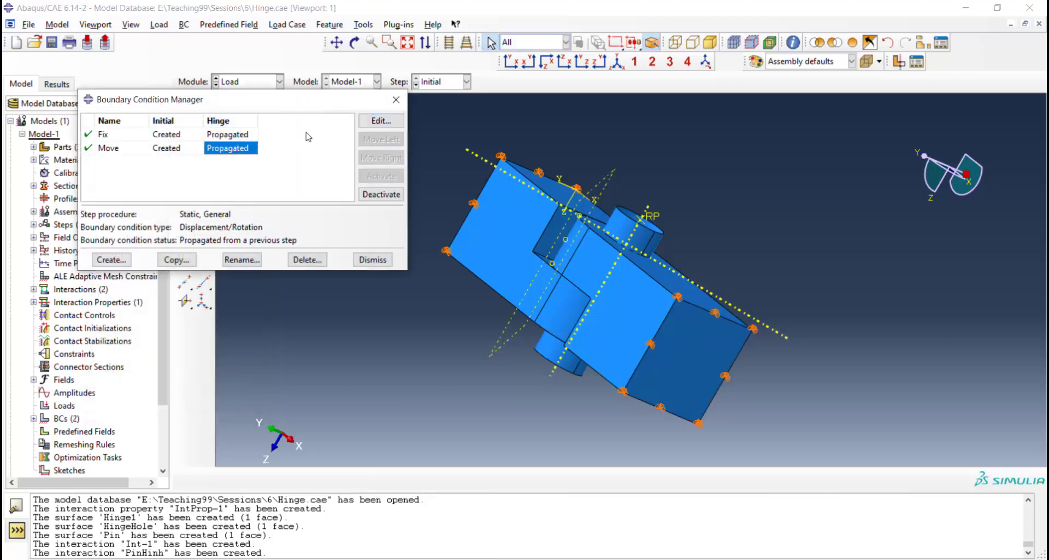
pyautogui.click(381, 121)
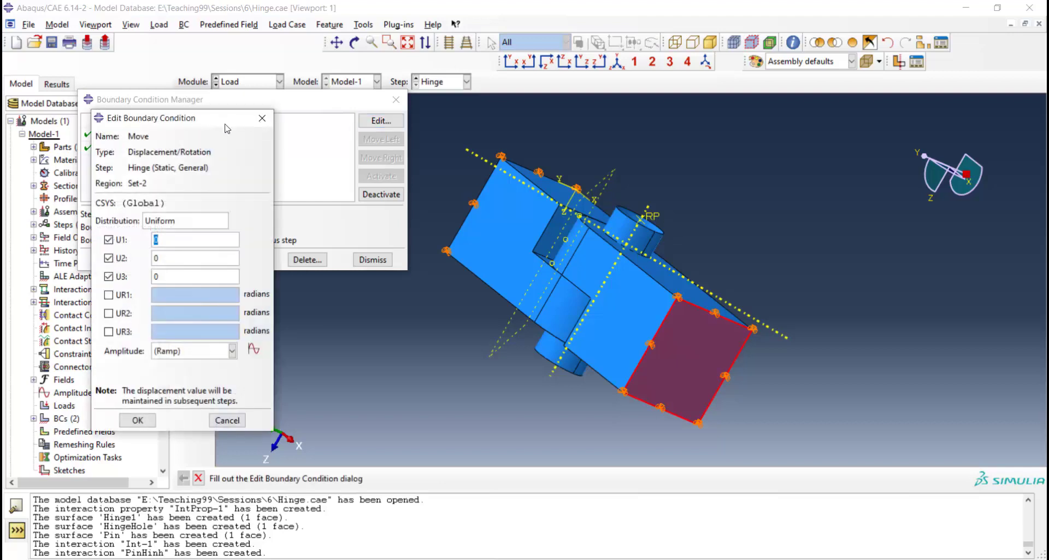
pyautogui.moveTo(215, 114); pyautogui.dragTo(281, 166)
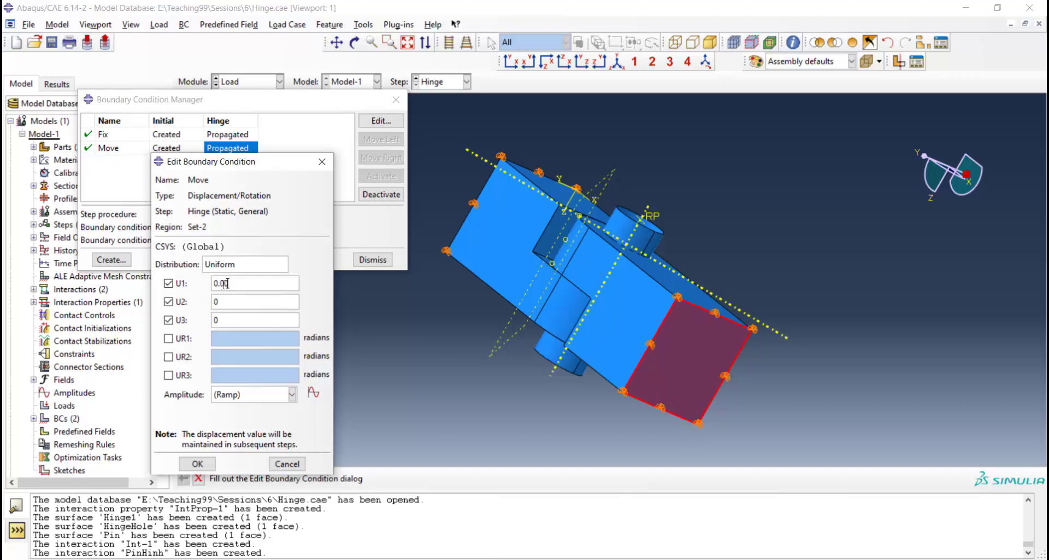
pyautogui.write('1')
pyautogui.click(198, 463)
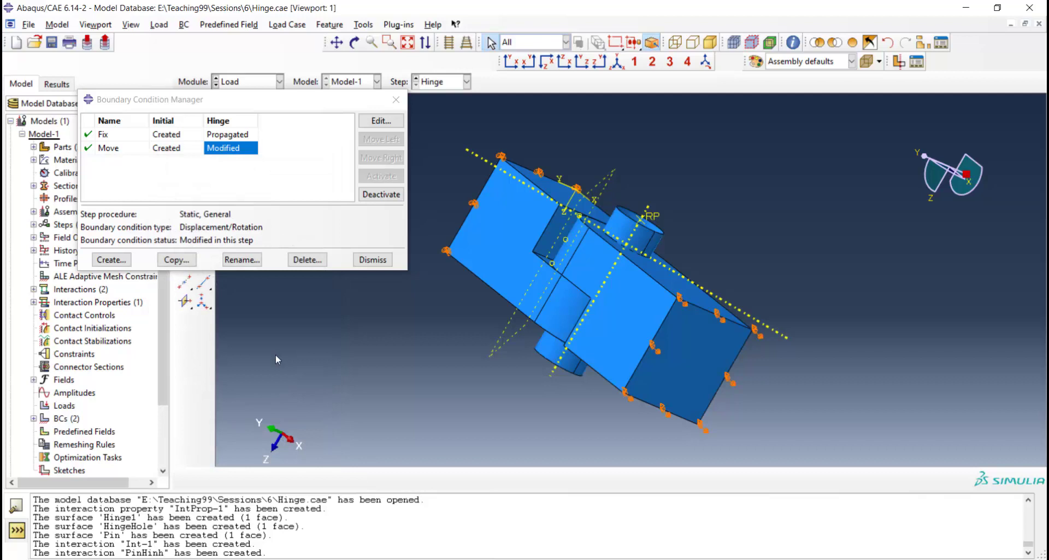
pyautogui.click(373, 261)
# Create condition Pin on the reference point with U2, U3, UR1, UR2, UR3 set to 0.
pyautogui.click(181, 130)
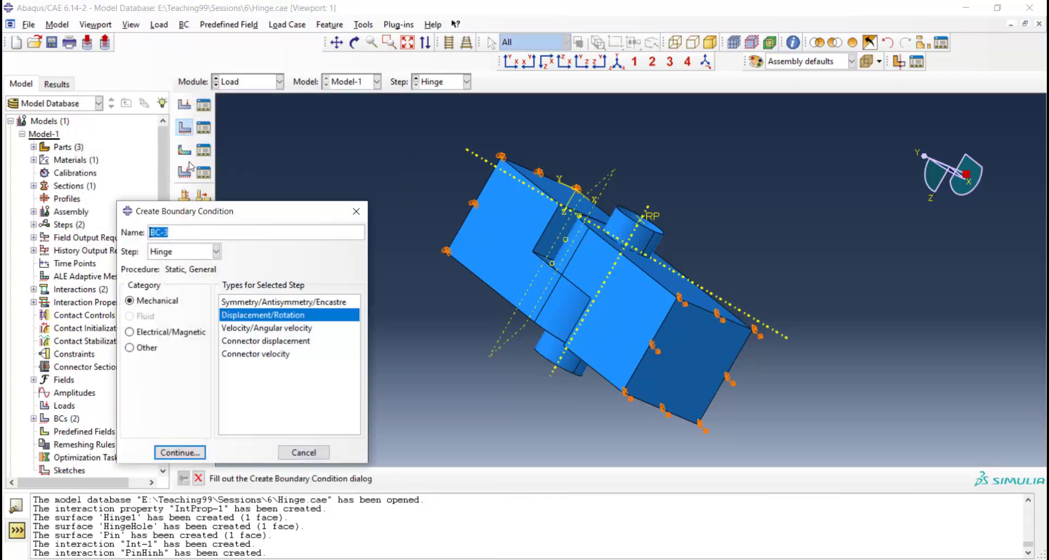
pyautogui.write('Pin')
pyautogui.click(180, 452)
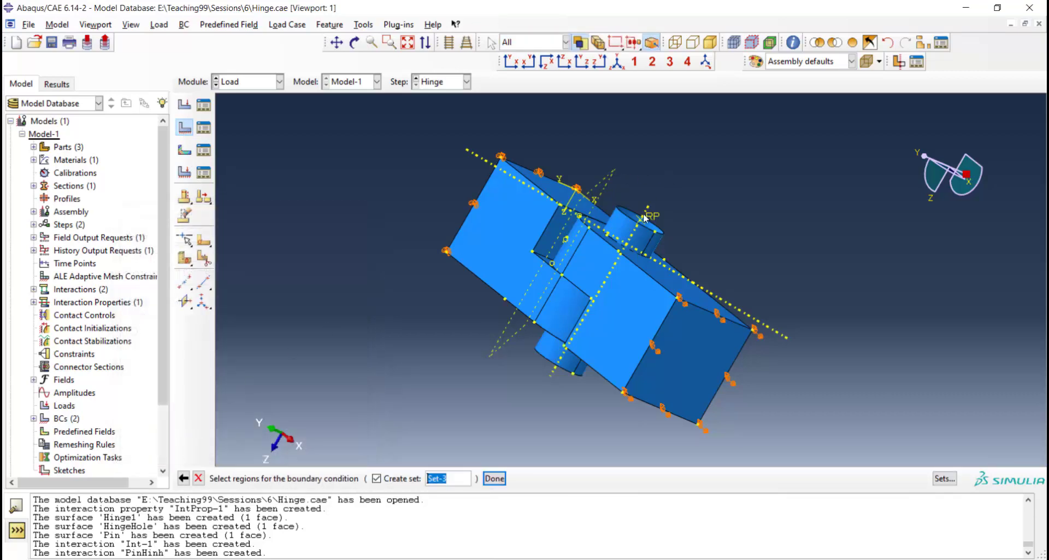
pyautogui.click(645, 218)
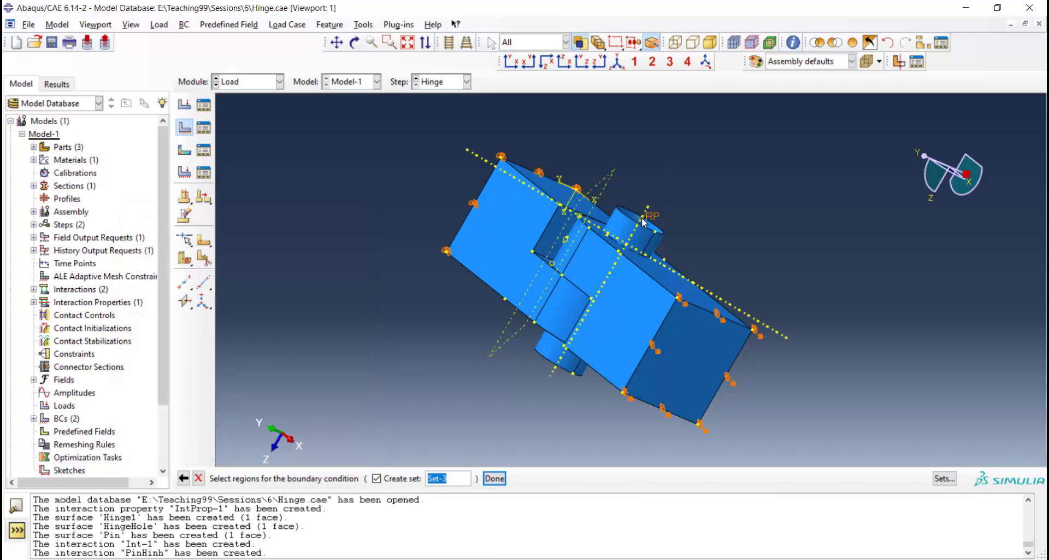
pyautogui.click(494, 478)
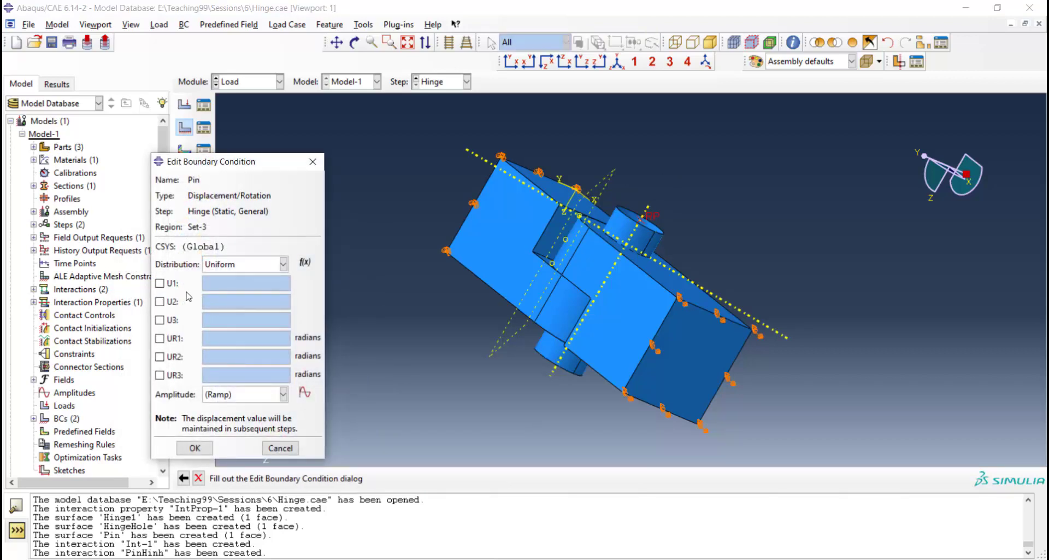
pyautogui.click(171, 302)
pyautogui.click(172, 320)
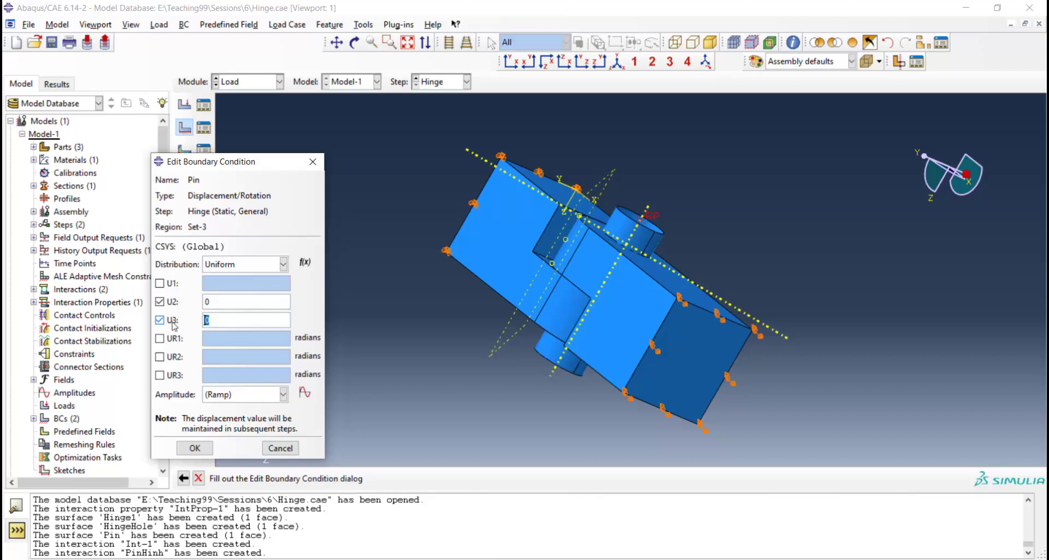
pyautogui.click(173, 339)
pyautogui.click(175, 356)
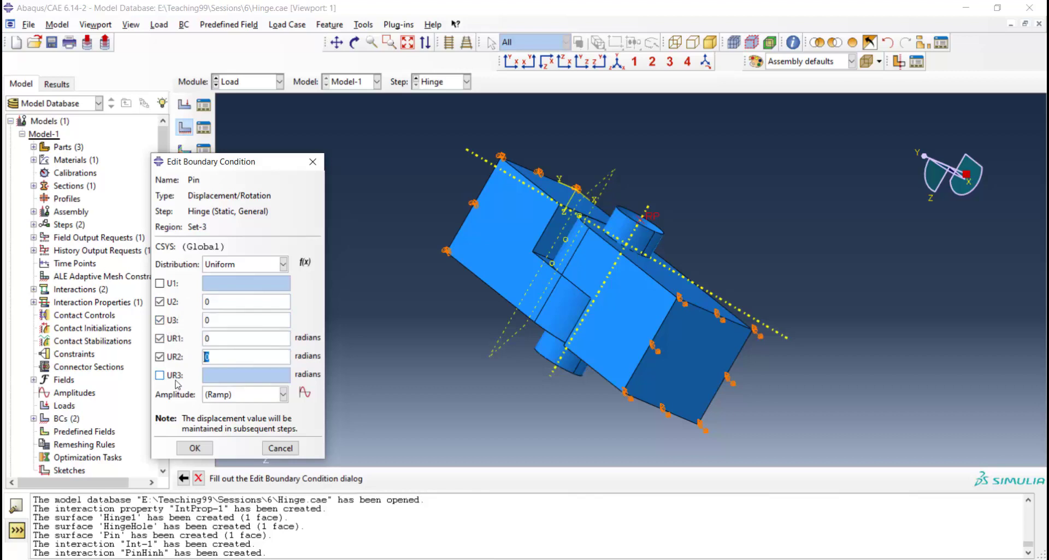
pyautogui.click(175, 376)
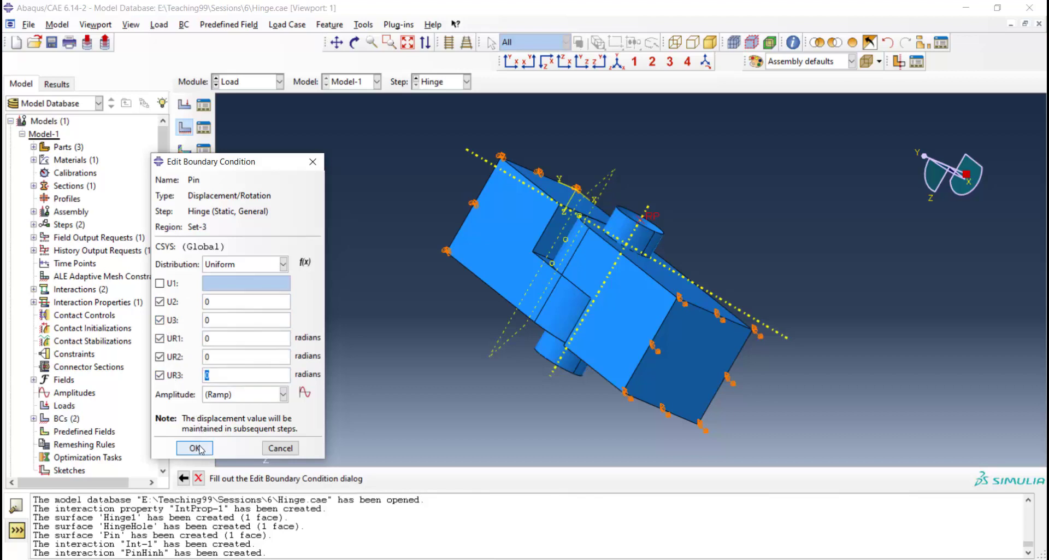